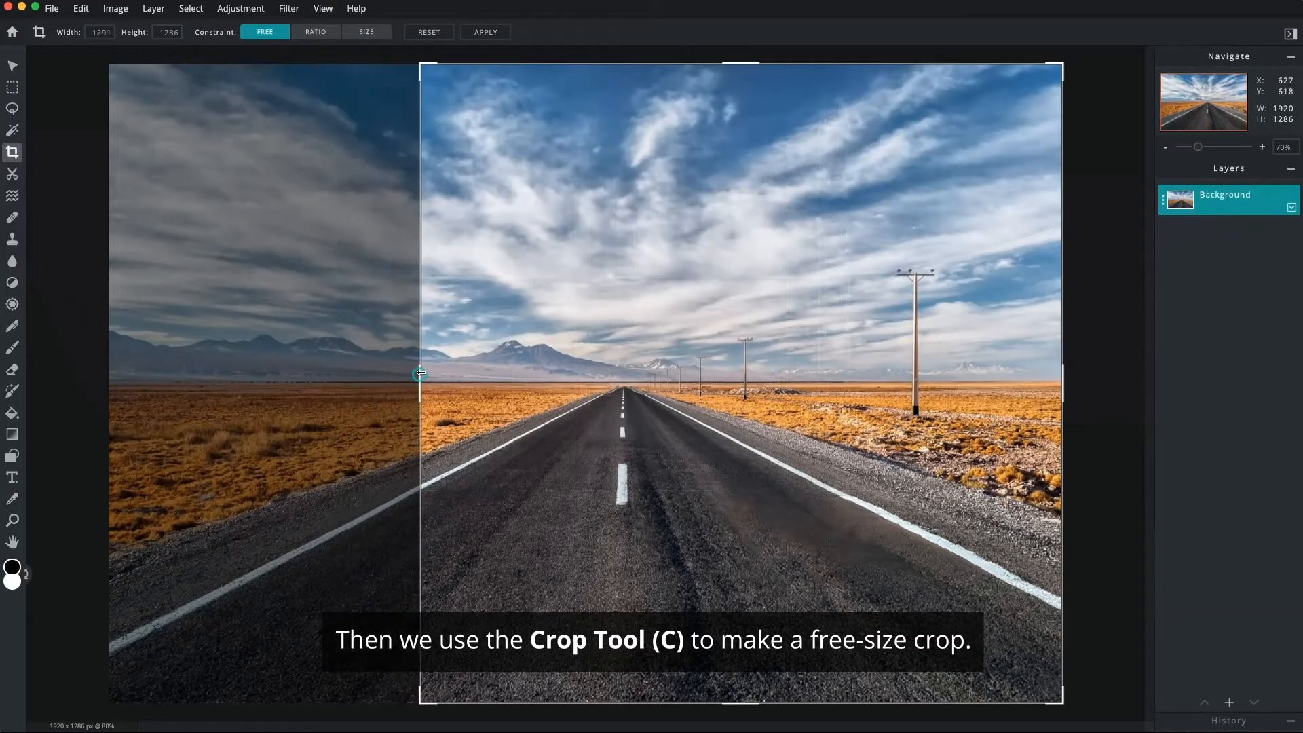
Step: Crop the road photo freely to a portrait frame of about 869 by 1286 px around the road
left_click_drag(1063, 373, 853, 372)
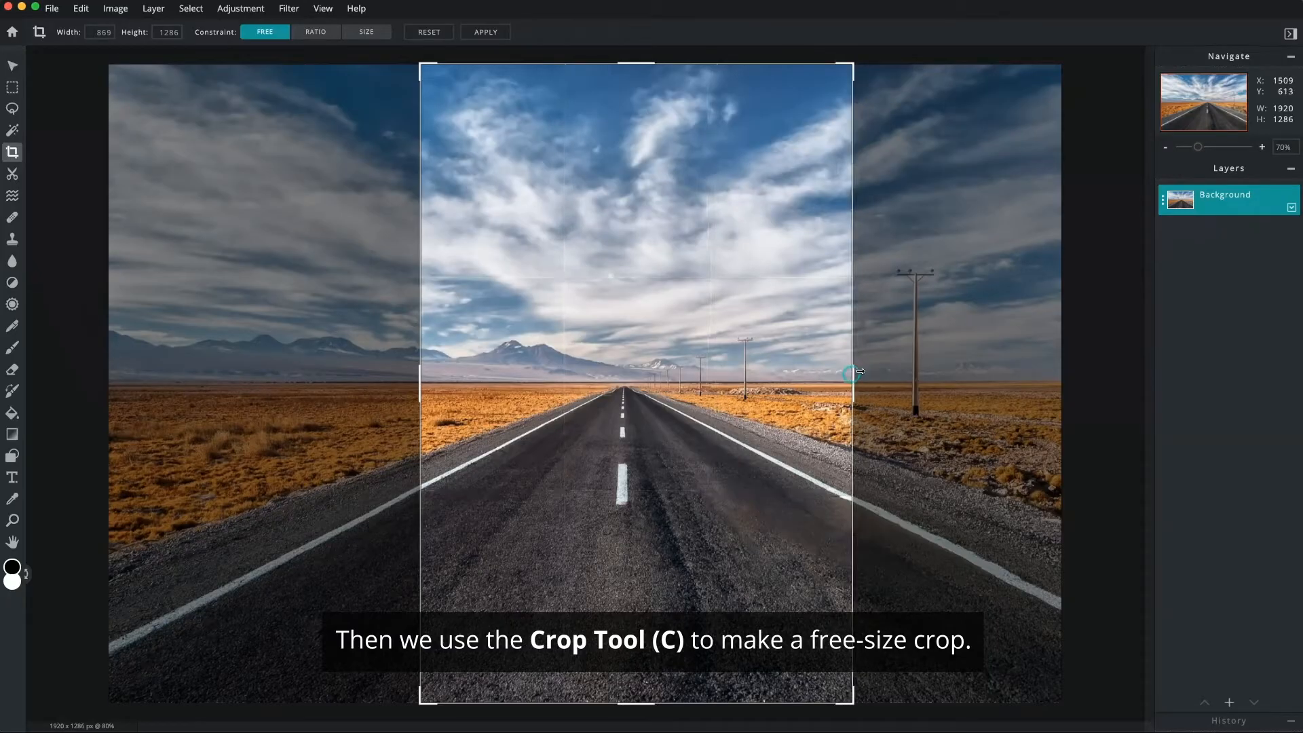
left_click(486, 34)
Step: Enlarge the road image with the Arrange tool and reposition it so the road fills the lower part of the portrait canvas
key("v")
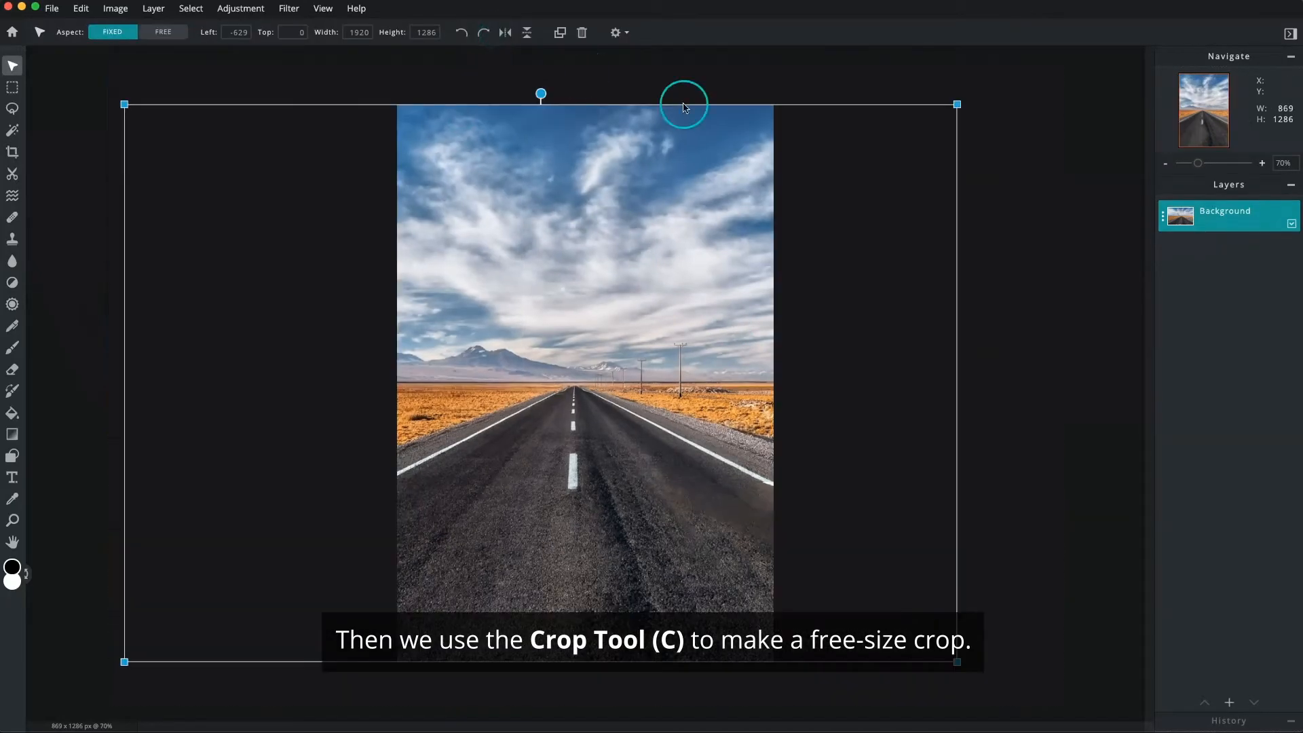
left_click(1167, 164)
left_click(1167, 164)
left_click_drag(849, 183, 1068, 41)
left_click(699, 375)
left_click_drag(699, 376, 592, 387)
left_click(1262, 163)
left_click(1261, 163)
left_click(1137, 202)
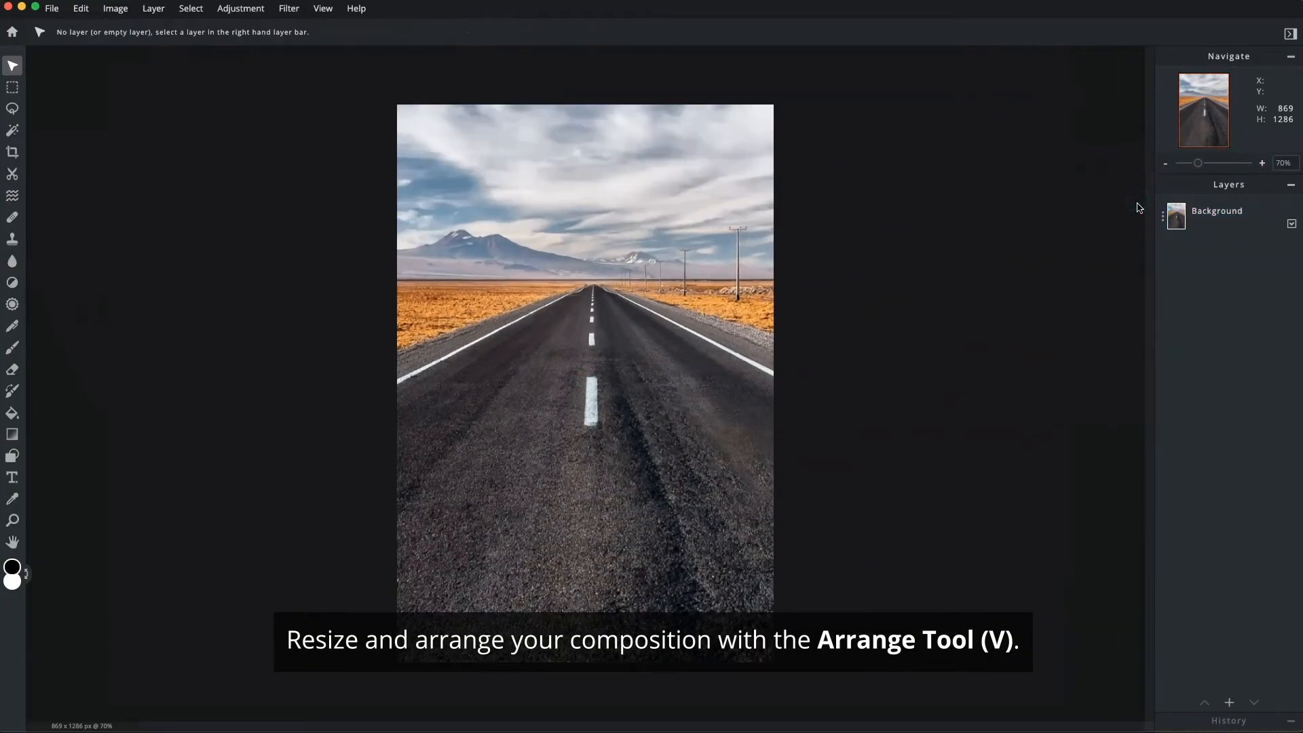
Step: Add the tiger image 22420134_l.jpg to the composition as a new layer
left_click(1229, 703)
left_click(1005, 358)
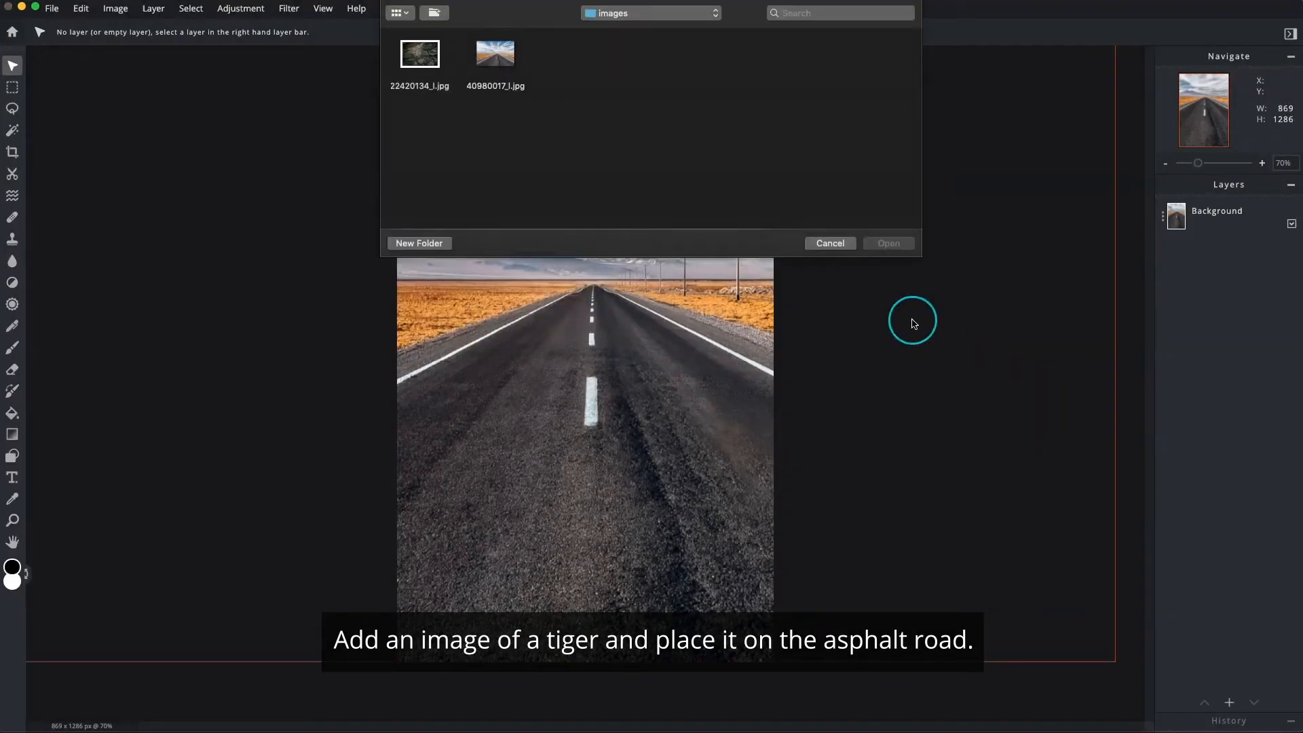
left_click(417, 54)
left_click(887, 243)
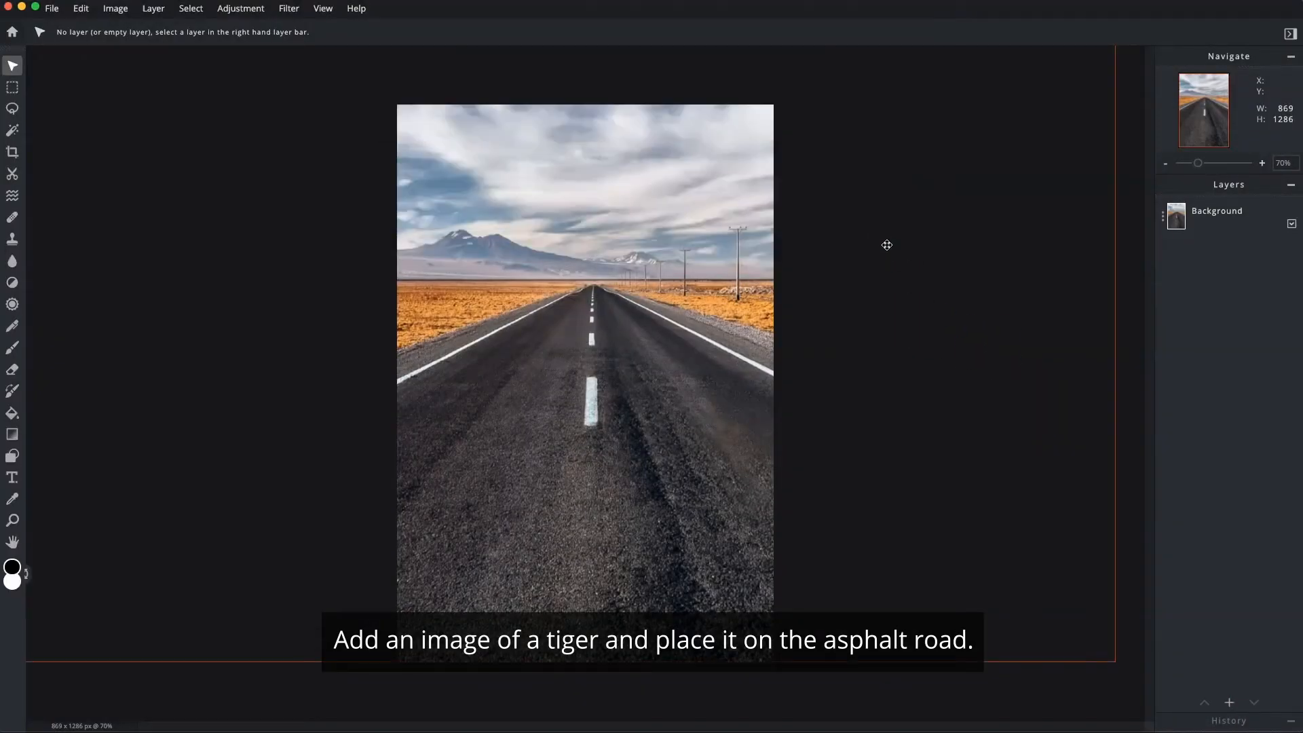
Step: Scale the tiger image down to about 1378 by 919 px and place it over the lower part of the road
left_click(1166, 163)
left_click_drag(118, 73, 539, 436)
mouse_move(550, 528)
left_mouse_down()
mouse_move(535, 526)
mouse_move(548, 535)
left_mouse_up()
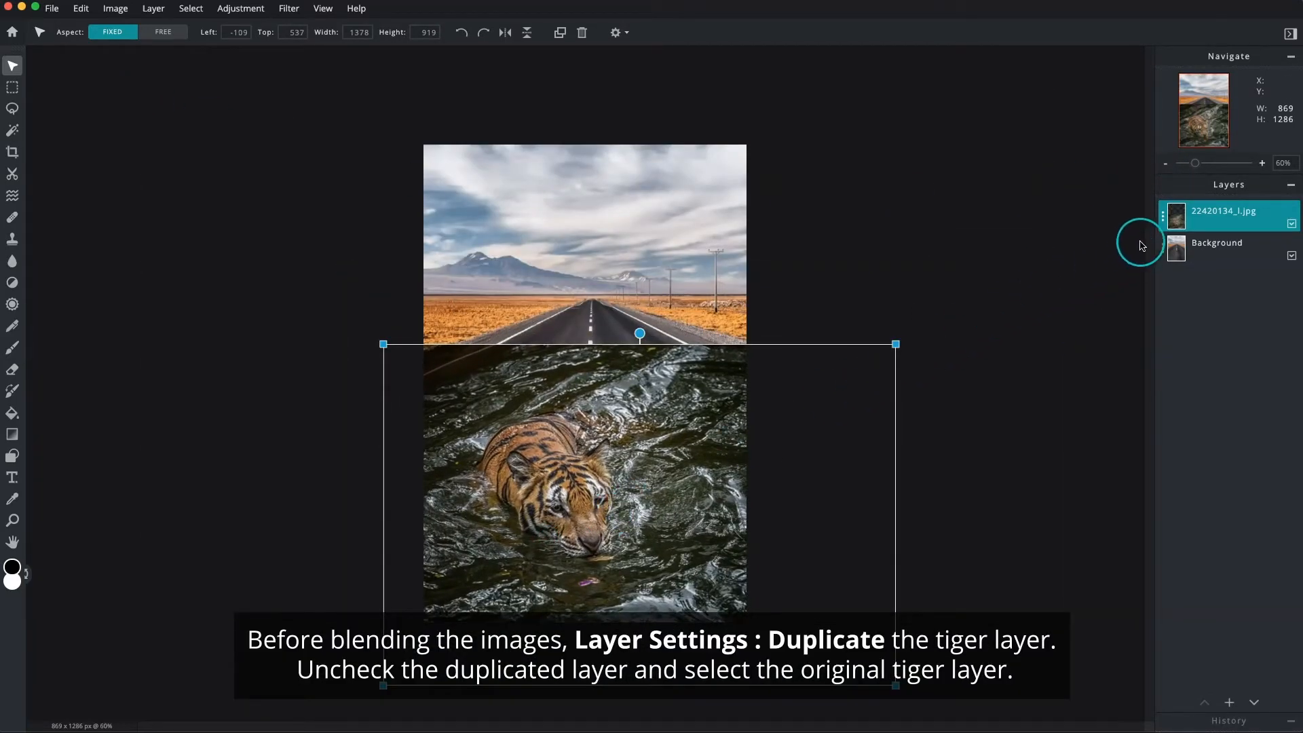
Step: Duplicate the tiger layer, hide the duplicate, and make the original tiger layer active
left_click(1163, 216)
left_click(1107, 425)
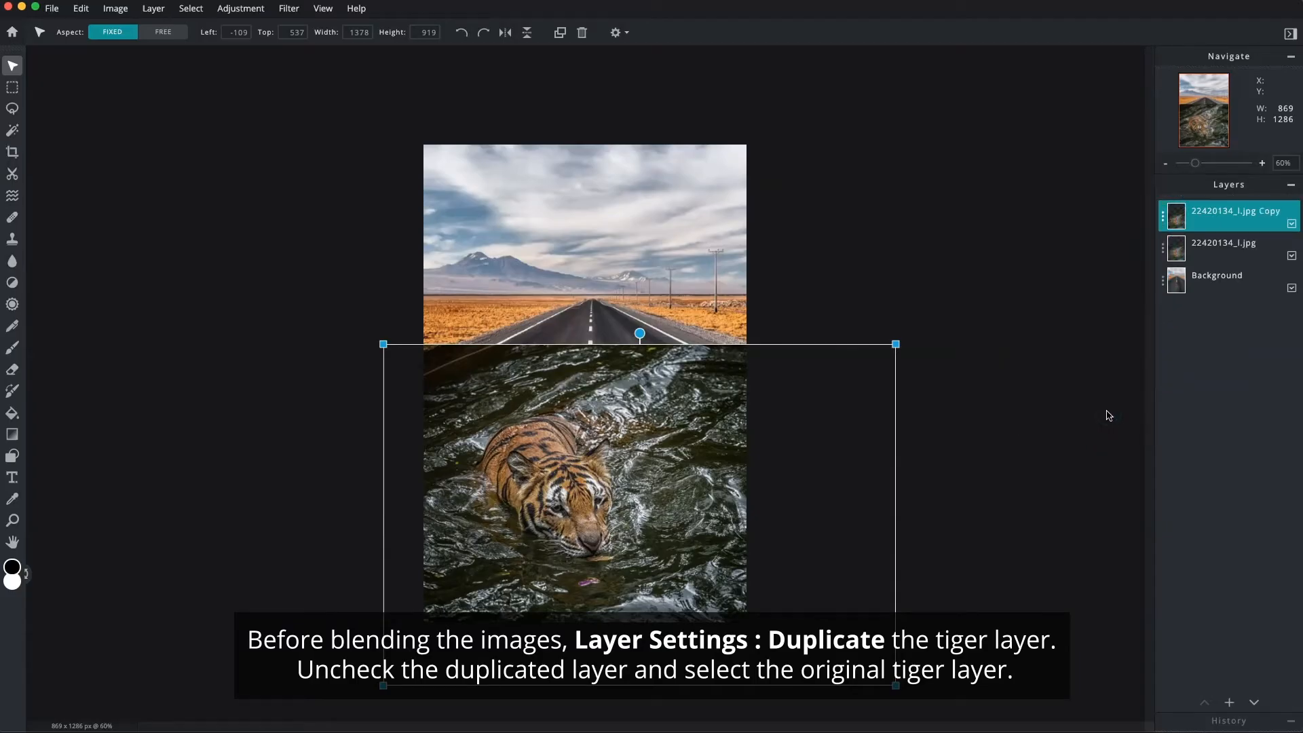
left_click(1279, 235)
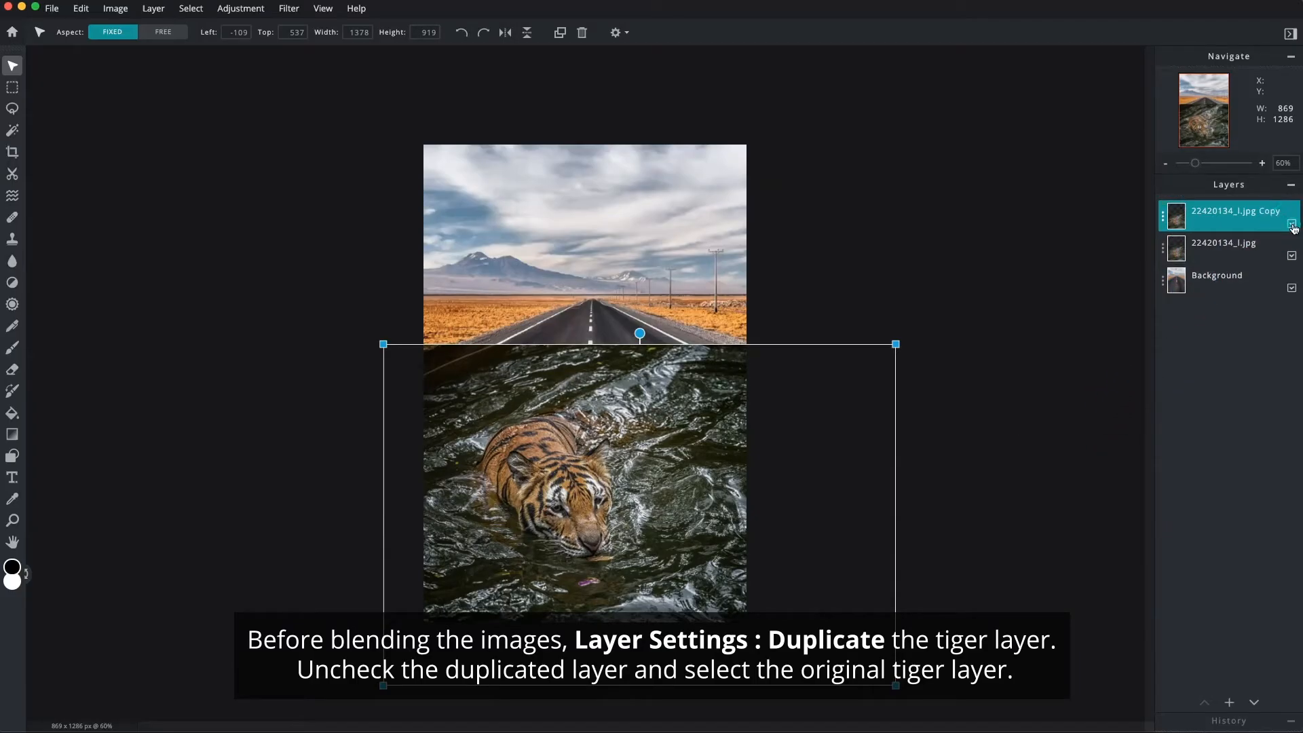
left_click(1250, 258)
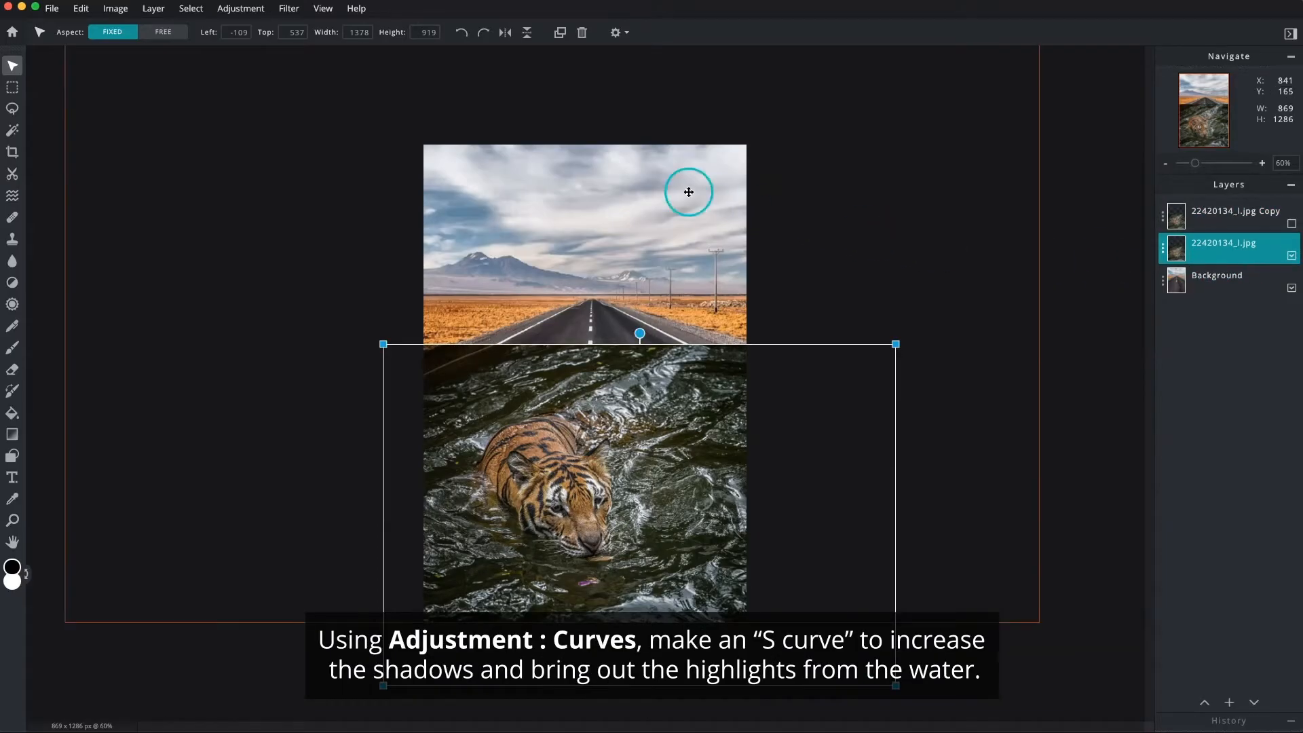
Step: Apply an S-shaped Curves adjustment to the original tiger layer, darkening the shadows and lifting the highlights
left_click(251, 13)
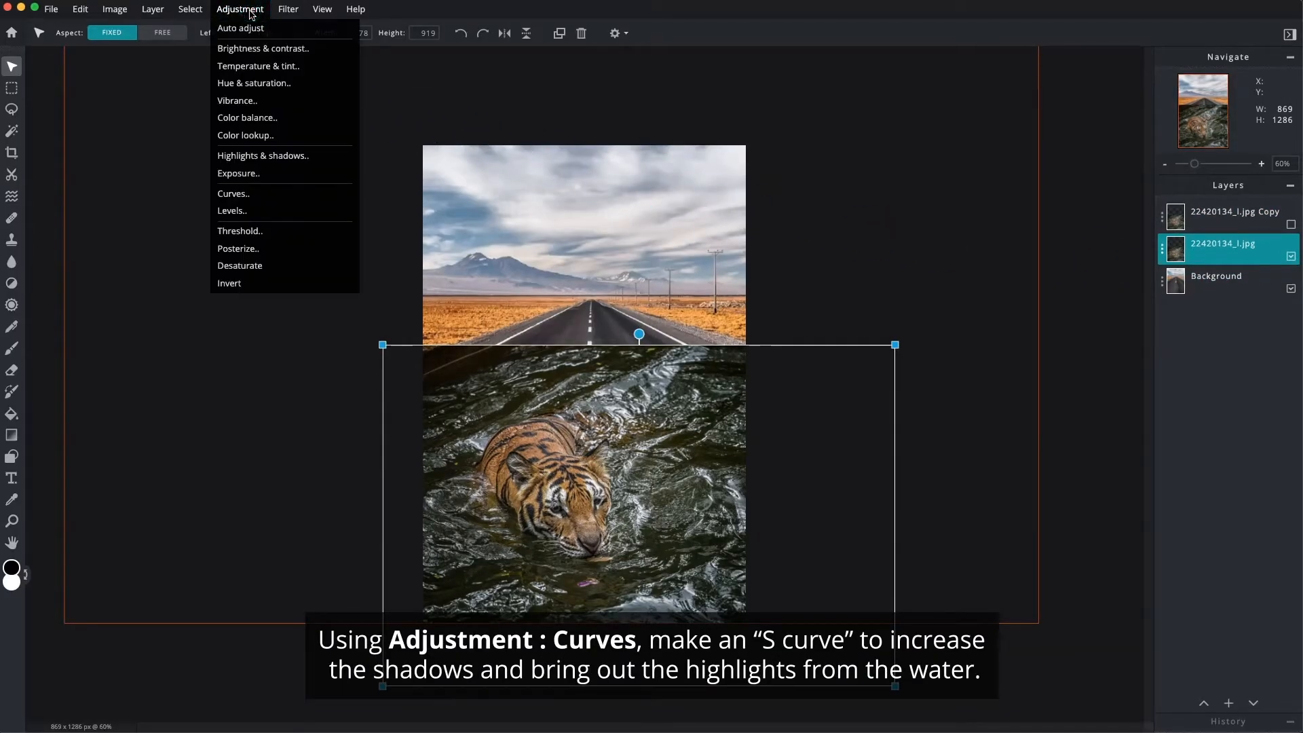
left_click(244, 197)
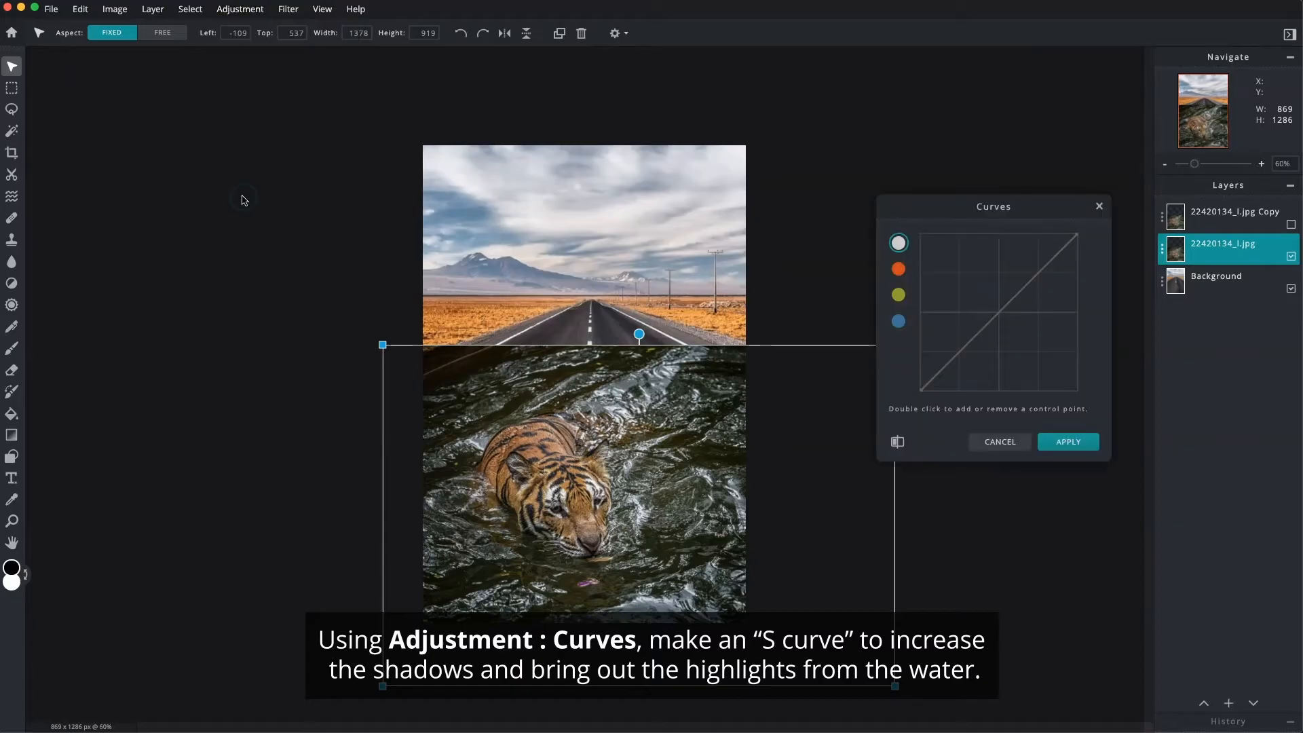
left_click_drag(961, 355, 973, 366)
left_click_drag(1048, 273, 1043, 269)
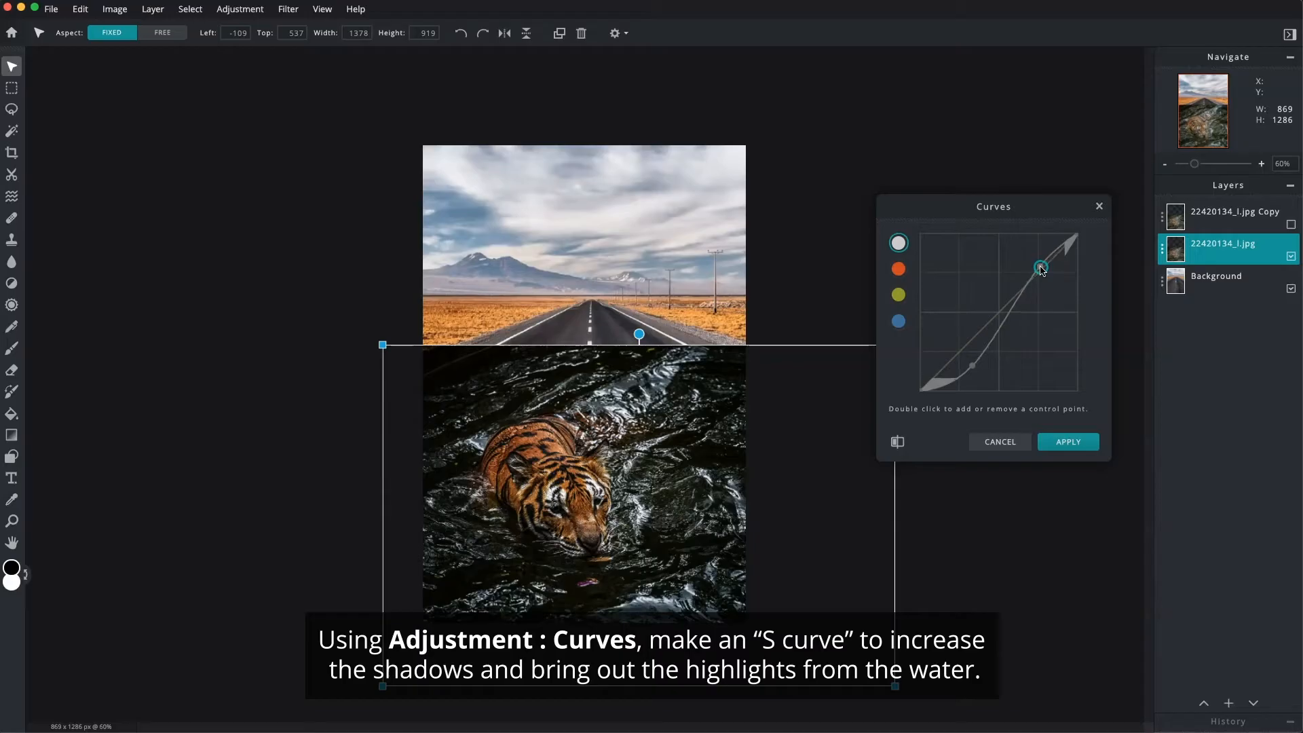
left_click(1071, 442)
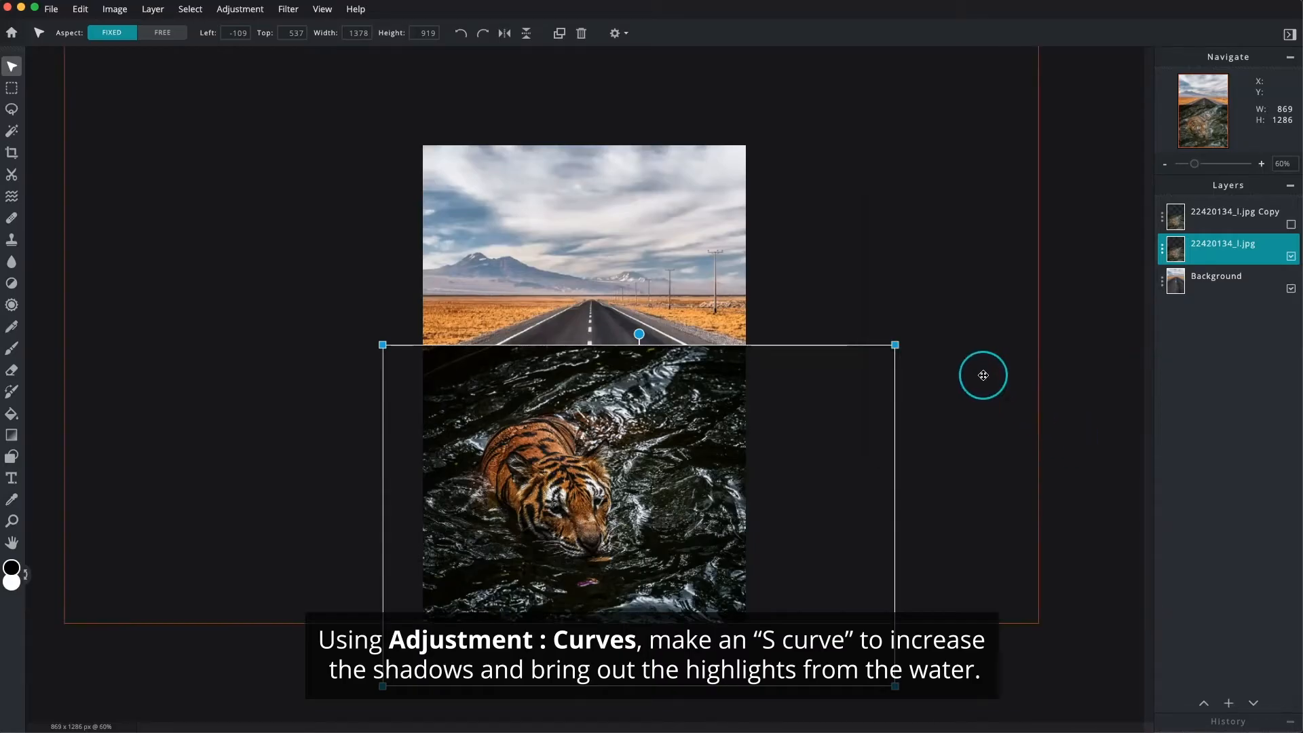
Step: Desaturate the original tiger layer and set its blend mode to Screen
left_click(241, 10)
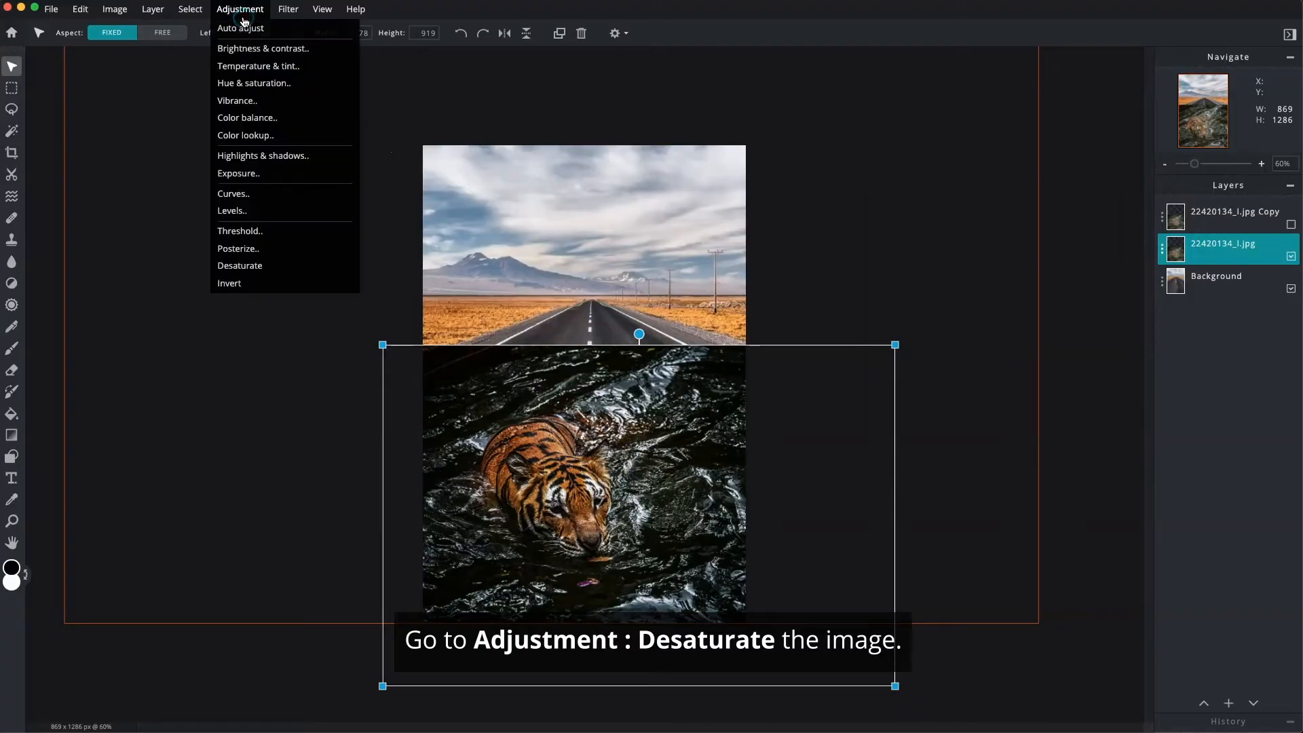
left_click(258, 267)
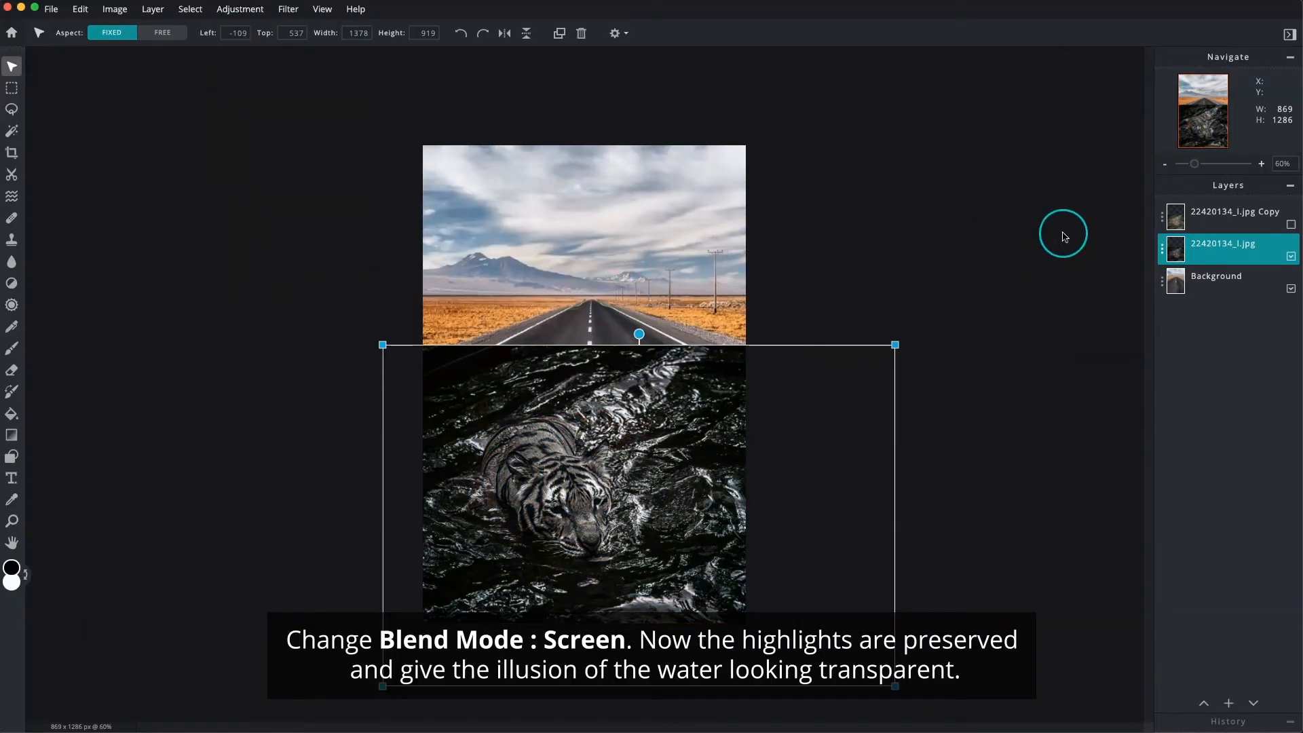
double_click(1221, 249)
left_click(1137, 297)
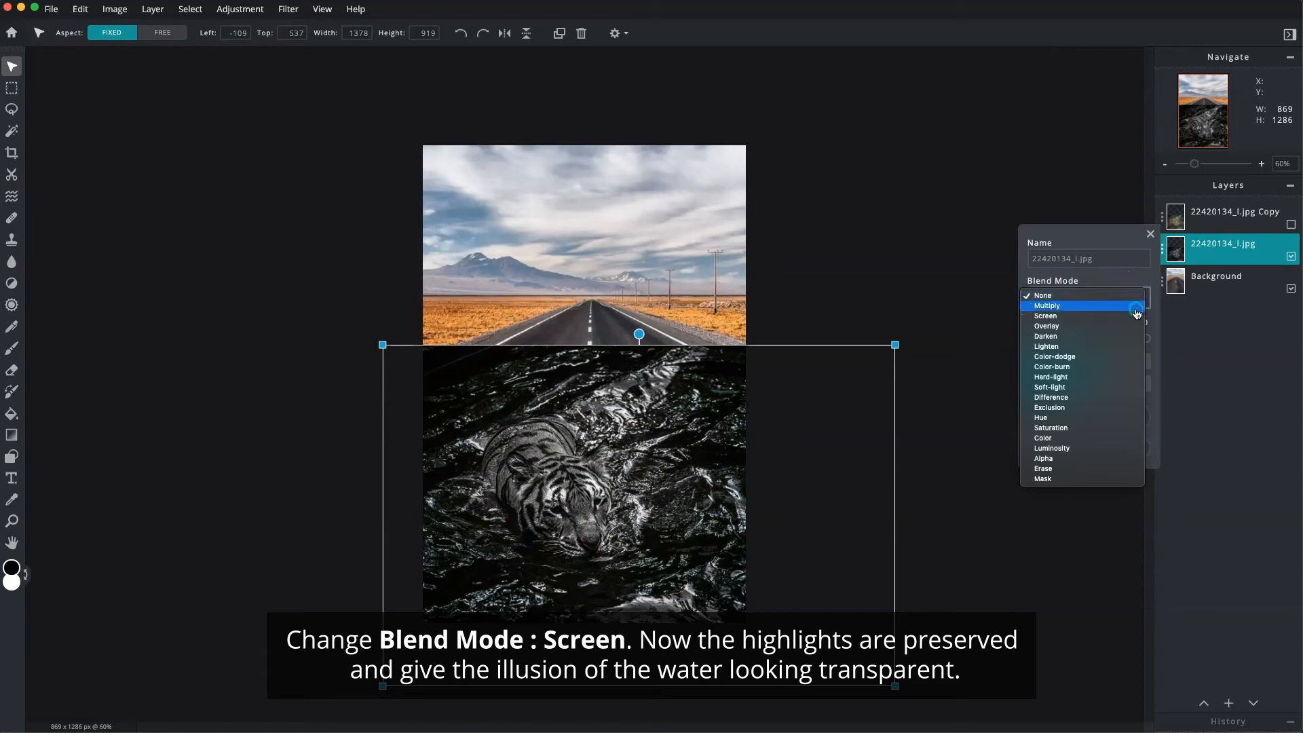
left_click(1136, 317)
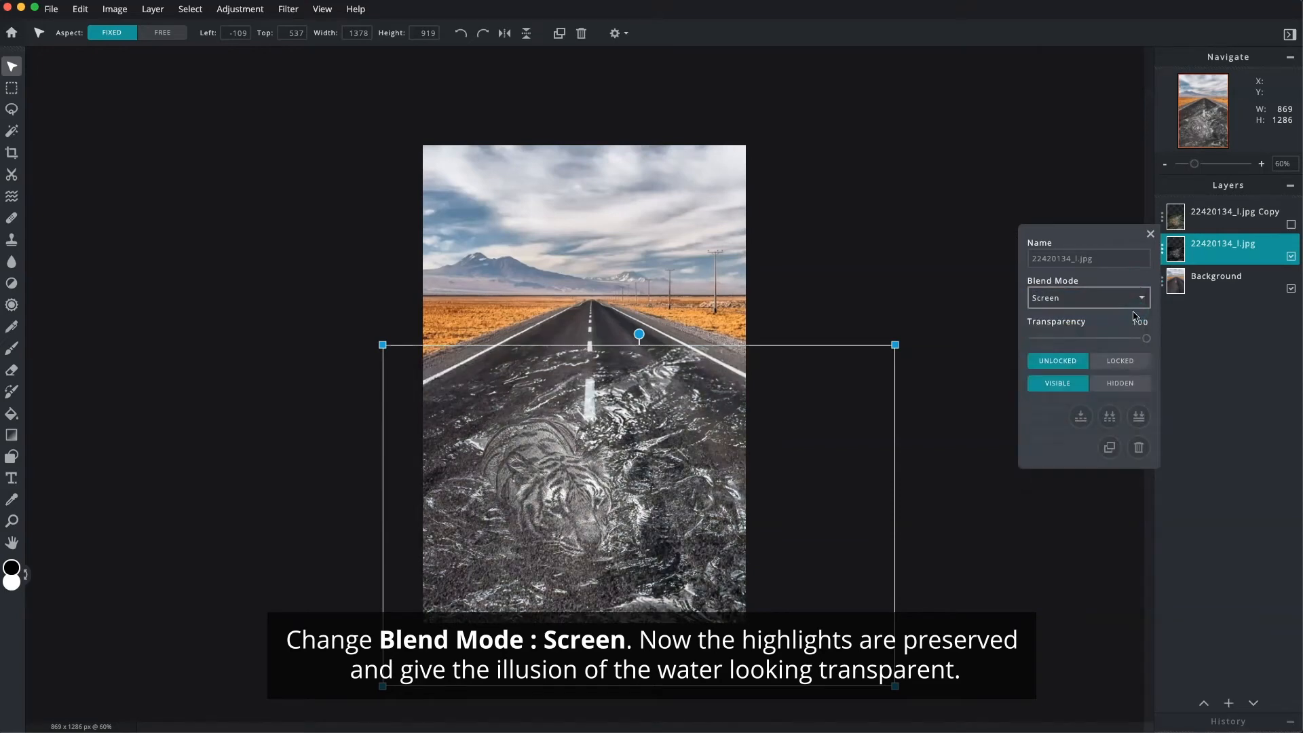
left_click(1150, 233)
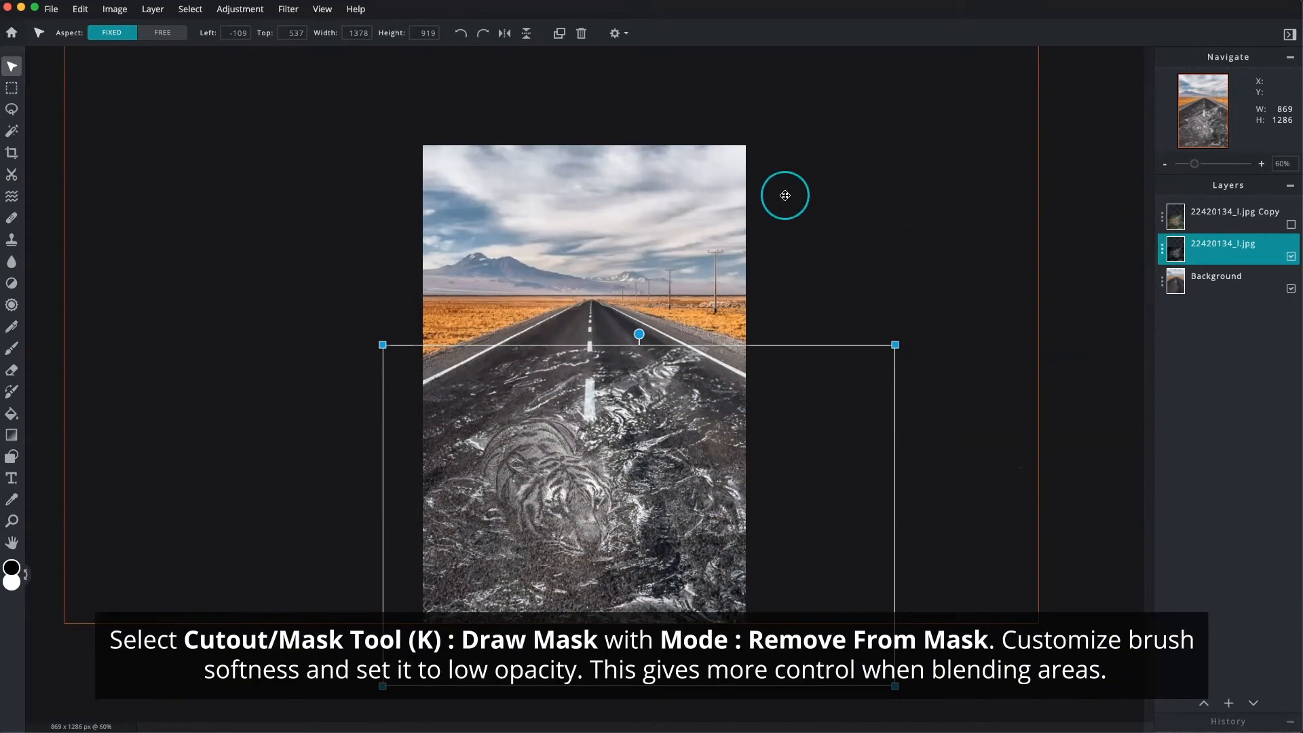
Step: Blend the water's upper edge into the road using Draw Mask in Remove From Mask mode, with a 210 px brush, 36% softness and reduced opacity
left_click(13, 176)
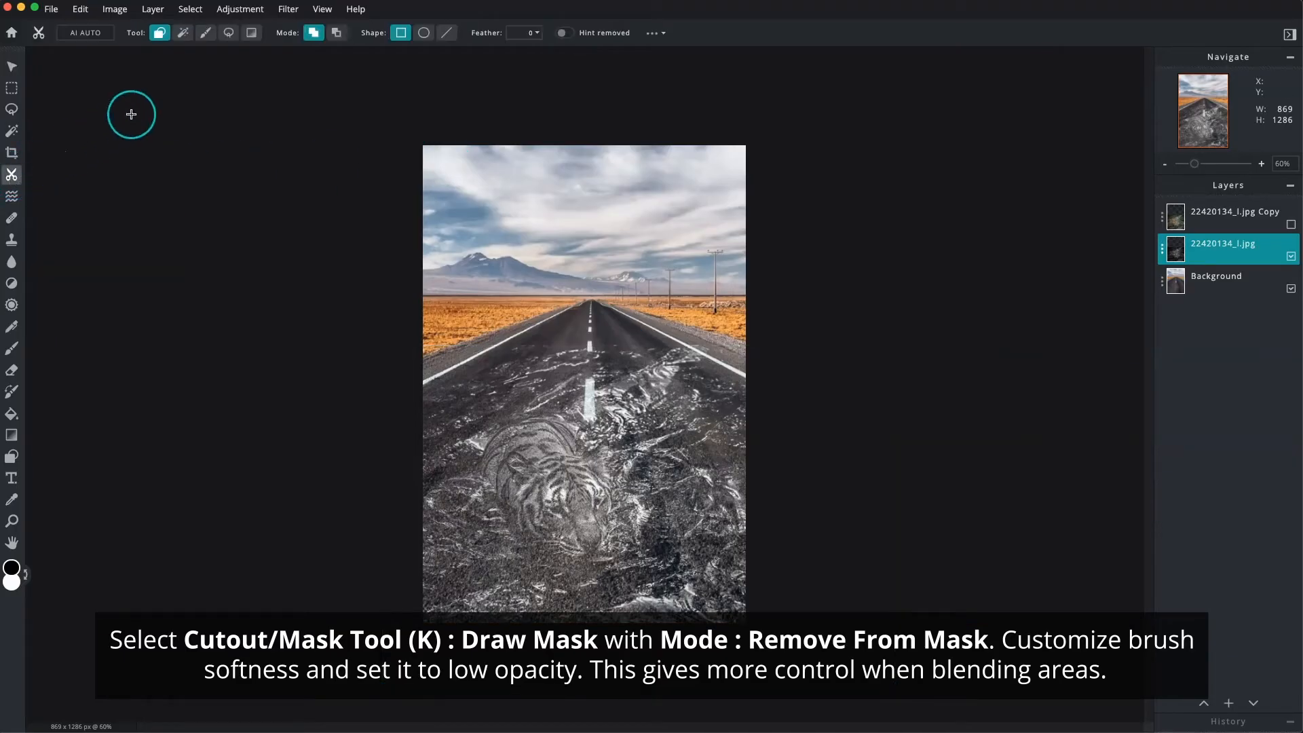
left_click(206, 34)
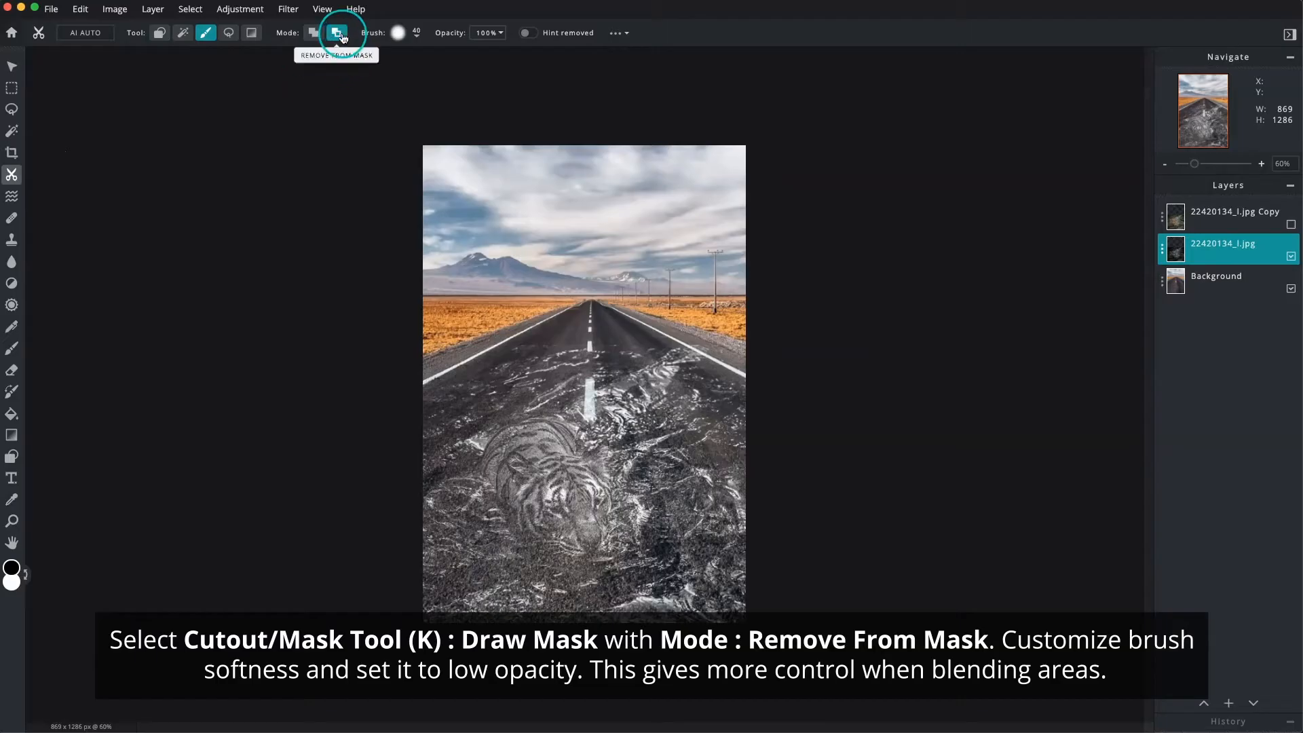
left_click(418, 35)
left_click_drag(408, 77, 424, 77)
left_click_drag(411, 159, 398, 160)
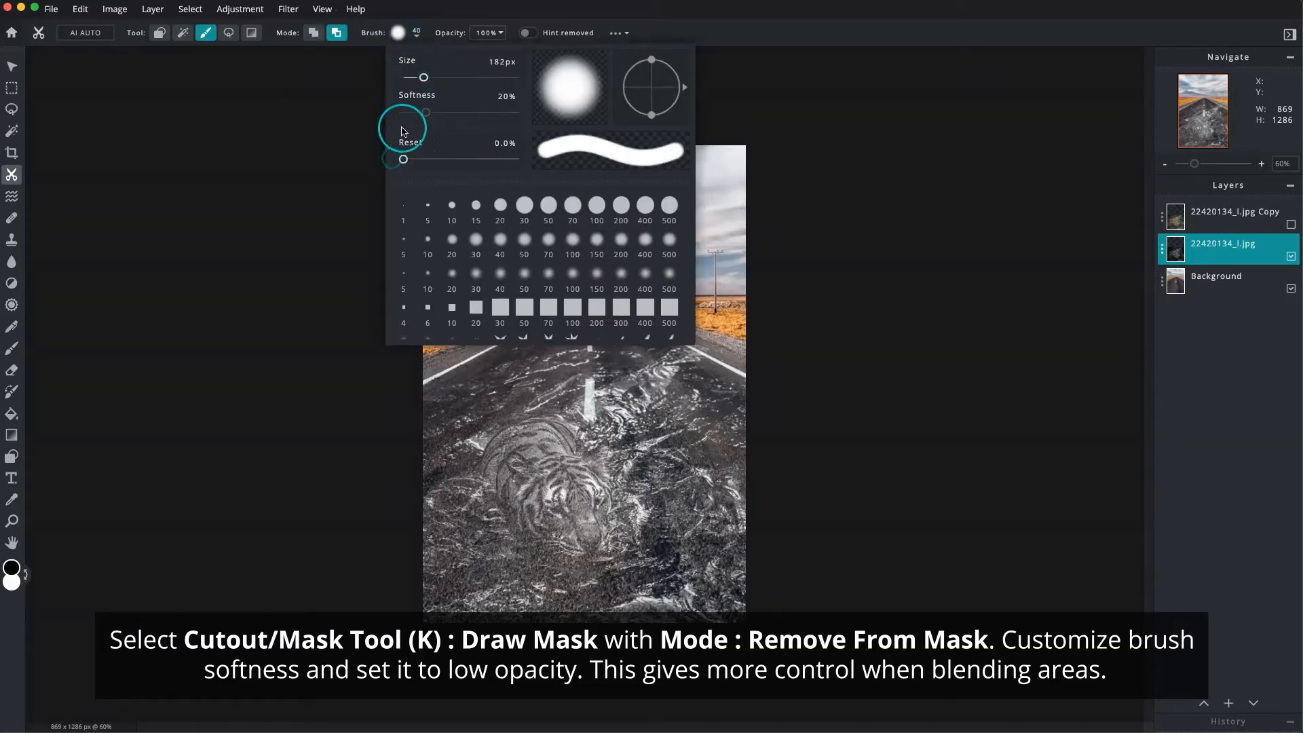
left_click_drag(443, 113, 445, 114)
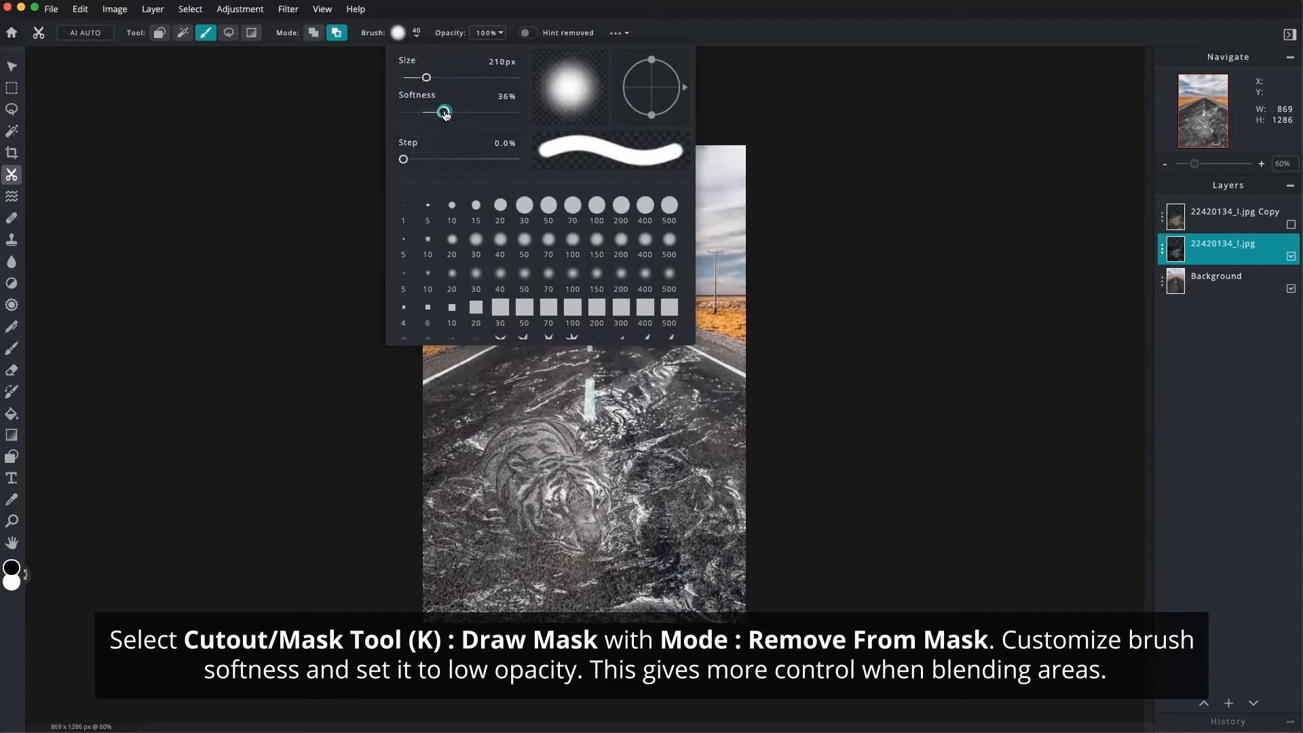
left_click(500, 32)
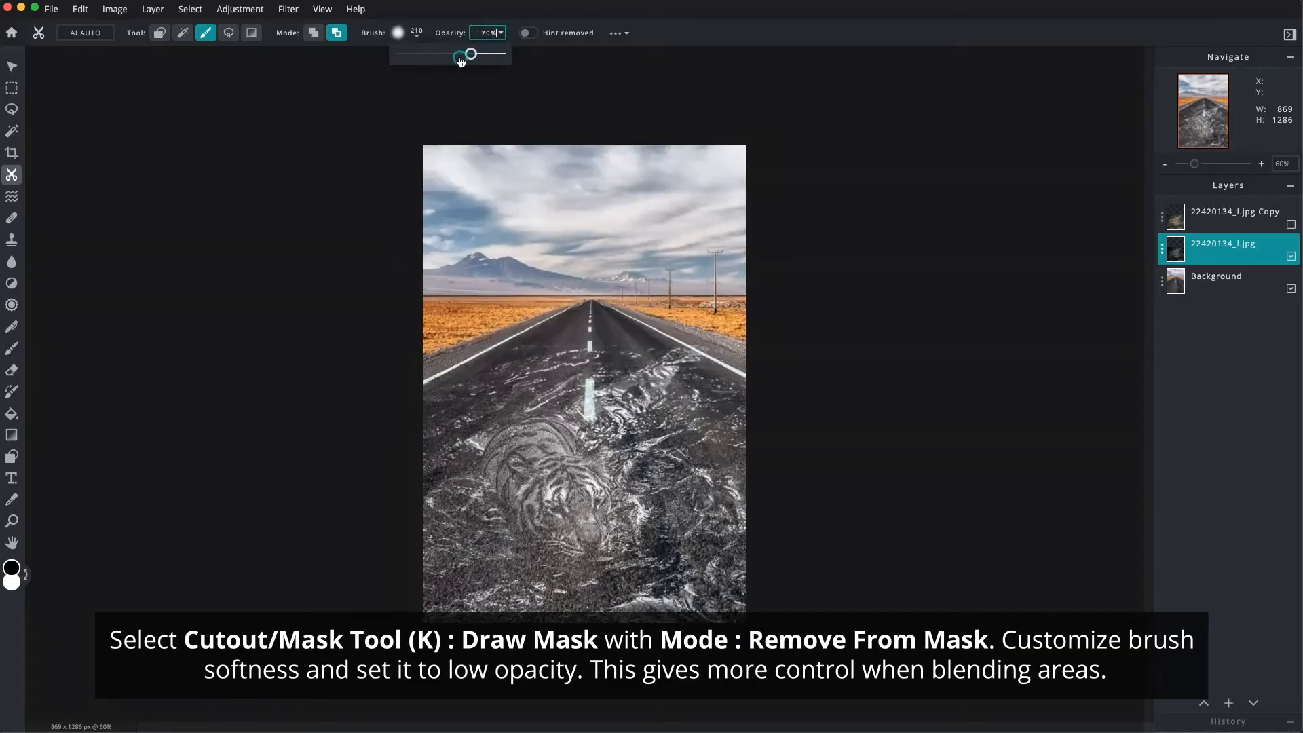
mouse_move(434, 365)
left_mouse_down()
mouse_move(529, 336)
mouse_move(844, 395)
mouse_move(567, 346)
mouse_move(761, 335)
mouse_move(812, 494)
mouse_move(547, 658)
mouse_move(386, 596)
mouse_move(511, 354)
left_mouse_up()
Step: Paint some water texture back in beside the tiger using Add To Mask at 44% opacity
left_click(314, 33)
left_click(498, 34)
left_click_drag(459, 54, 444, 54)
left_click_drag(608, 430, 695, 412)
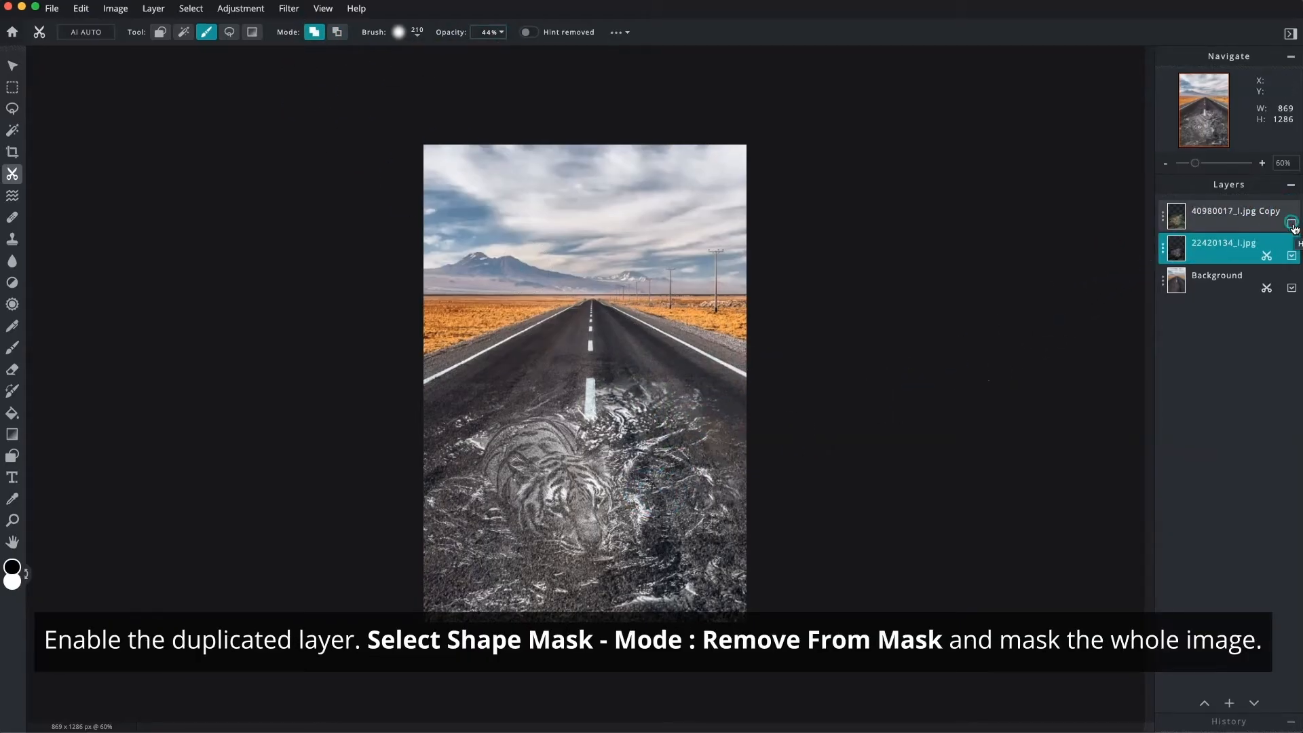
Step: Show the duplicated tiger layer and mask out its whole image with a rectangular Shape Mask in Remove From Mask mode
left_click(1292, 224)
left_click(1259, 221)
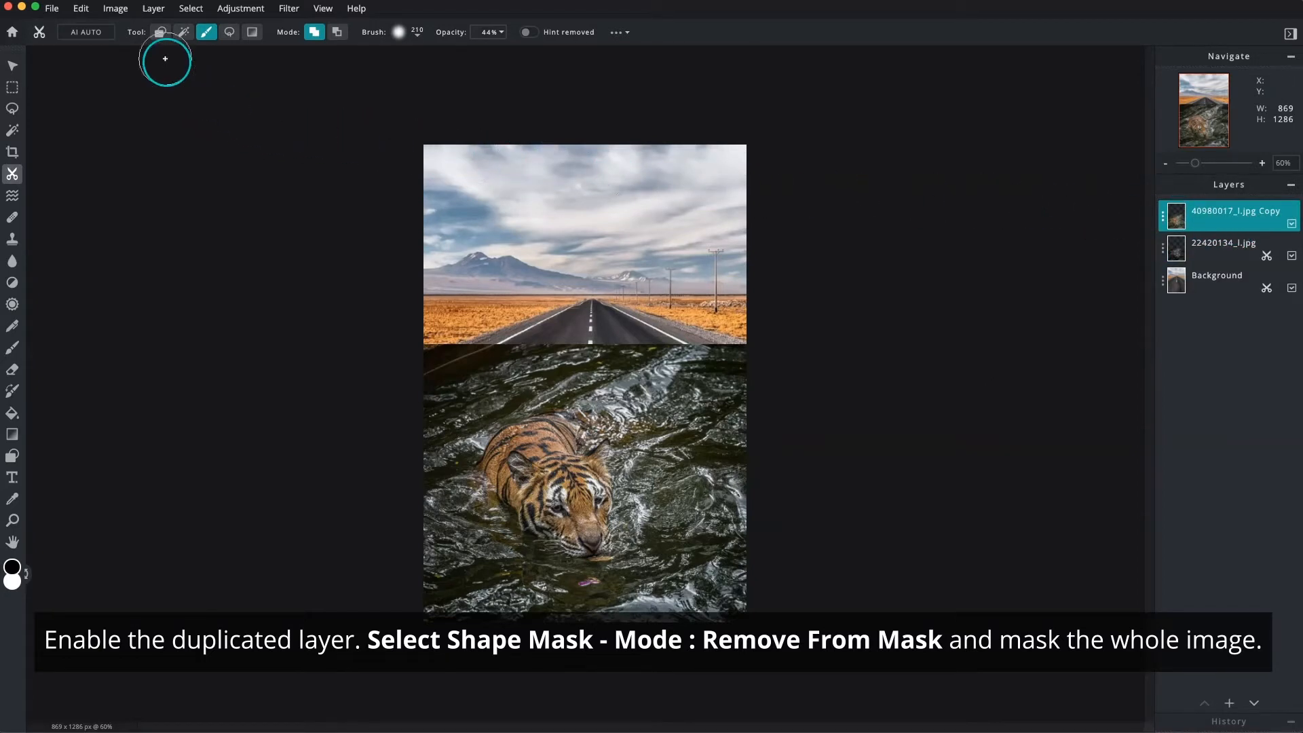
left_click(160, 35)
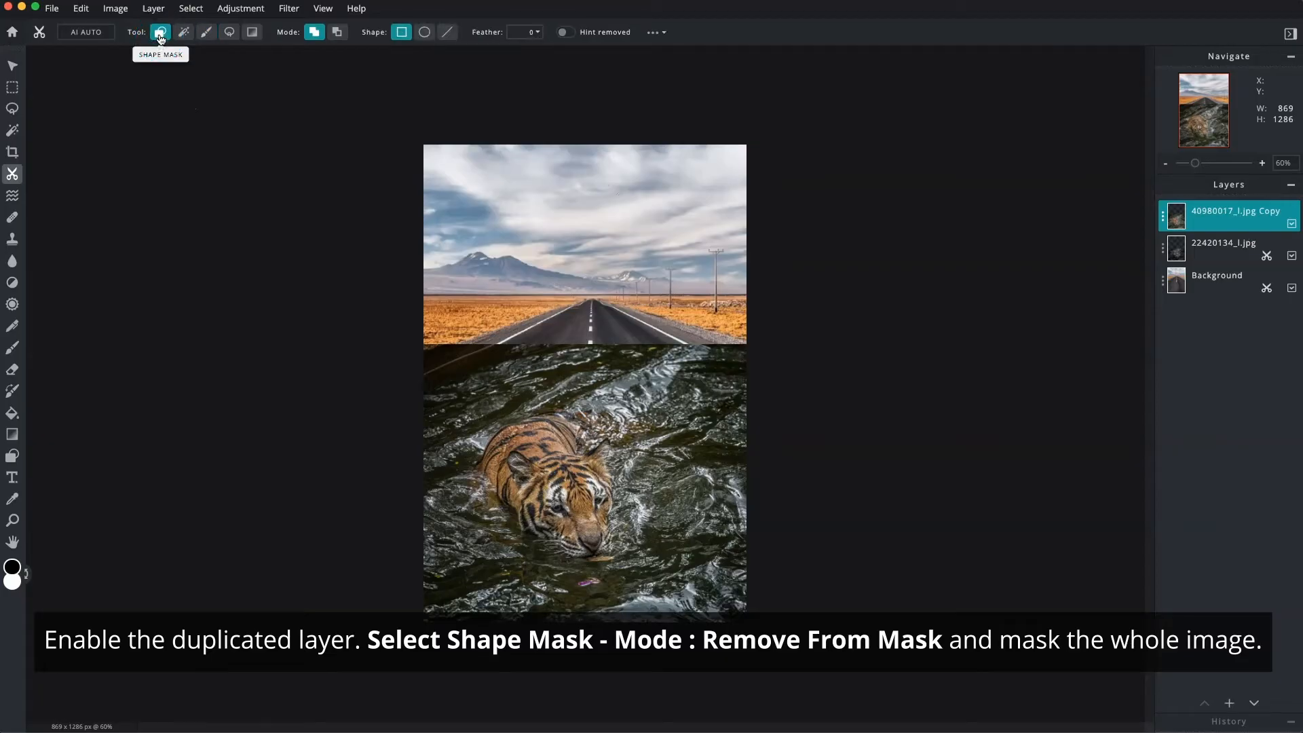
left_click(337, 32)
left_click_drag(370, 323, 804, 650)
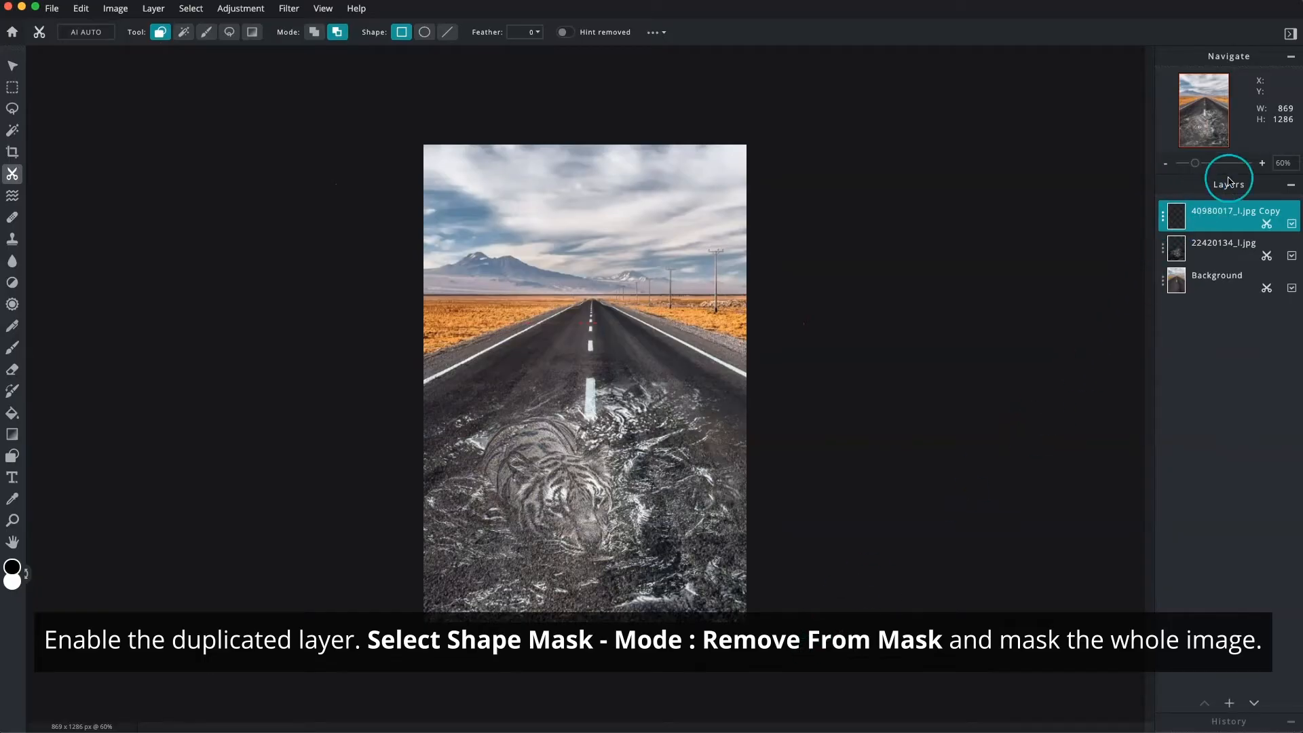
Step: Bring back the tiger's colour by painting its body and head on the duplicate with Draw Mask, Add To Mask, a smaller brush and 63% opacity
left_click(1263, 164)
left_click(1262, 164)
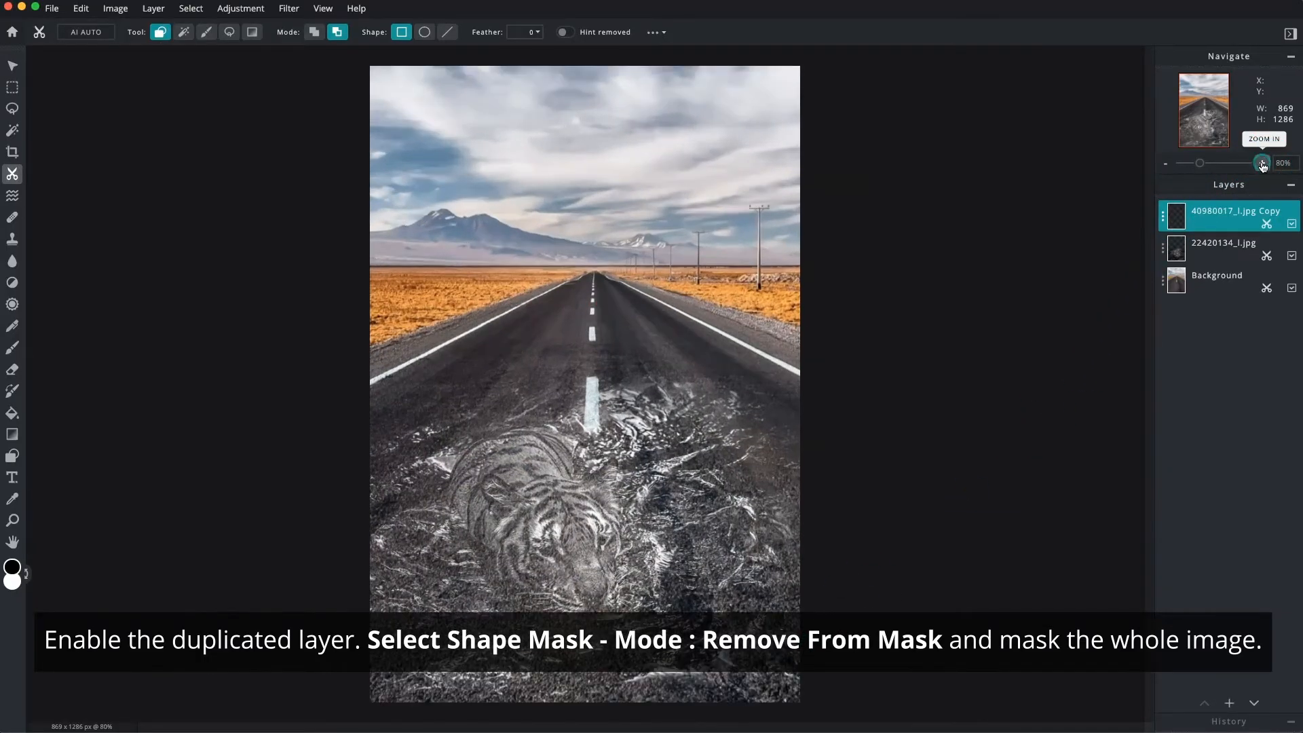
left_click(207, 35)
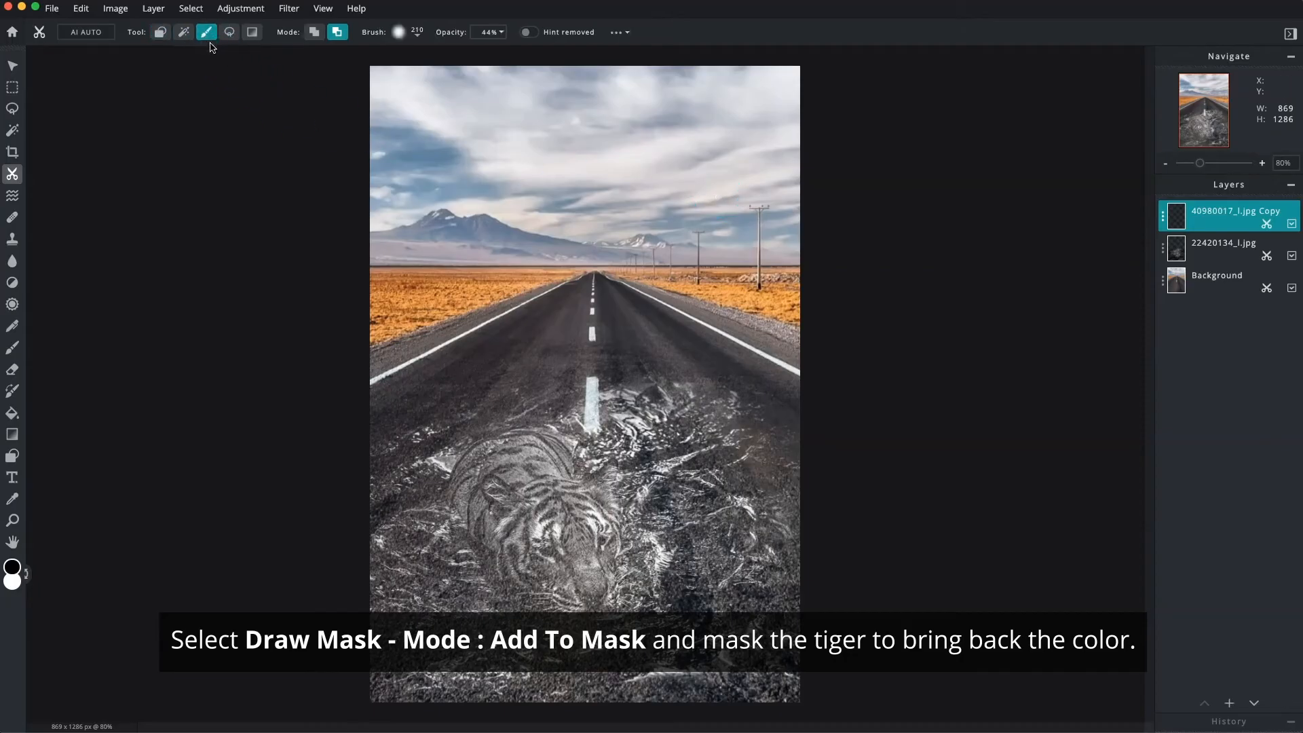
left_click(315, 35)
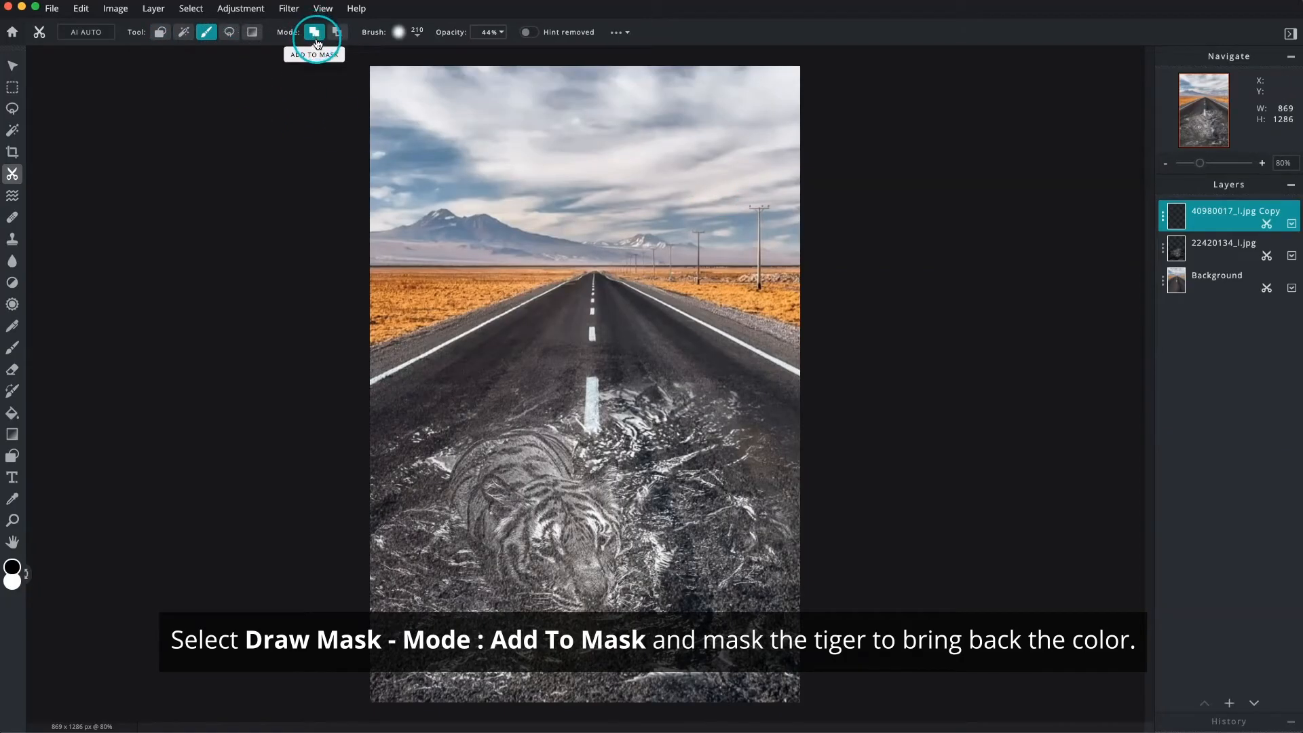
left_click(418, 33)
left_click_drag(425, 76, 417, 77)
left_click(358, 70)
left_click(496, 33)
mouse_move(524, 511)
left_mouse_down()
mouse_move(480, 504)
mouse_move(582, 509)
left_mouse_up()
left_click(479, 471)
mouse_move(533, 452)
left_mouse_down()
mouse_move(555, 452)
mouse_move(532, 505)
mouse_move(465, 506)
mouse_move(530, 469)
left_mouse_up()
Step: Refine the mask around the tiger's ear, muzzle and body with a 70 px brush, and switch to Remove From Mask for trimming the edges
left_click(417, 33)
left_click_drag(417, 78, 412, 77)
left_click(609, 474)
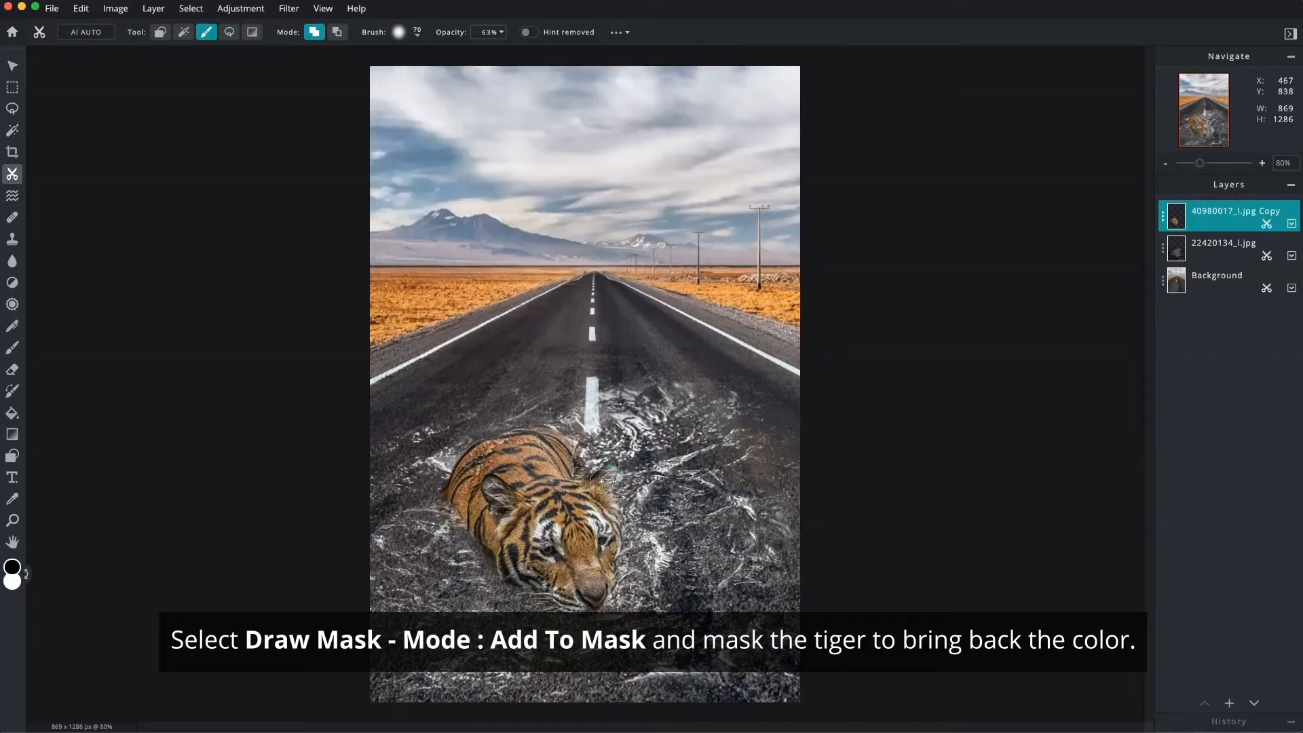
mouse_move(558, 460)
left_mouse_down()
mouse_move(502, 451)
mouse_move(464, 488)
mouse_move(567, 589)
mouse_move(600, 593)
left_mouse_up()
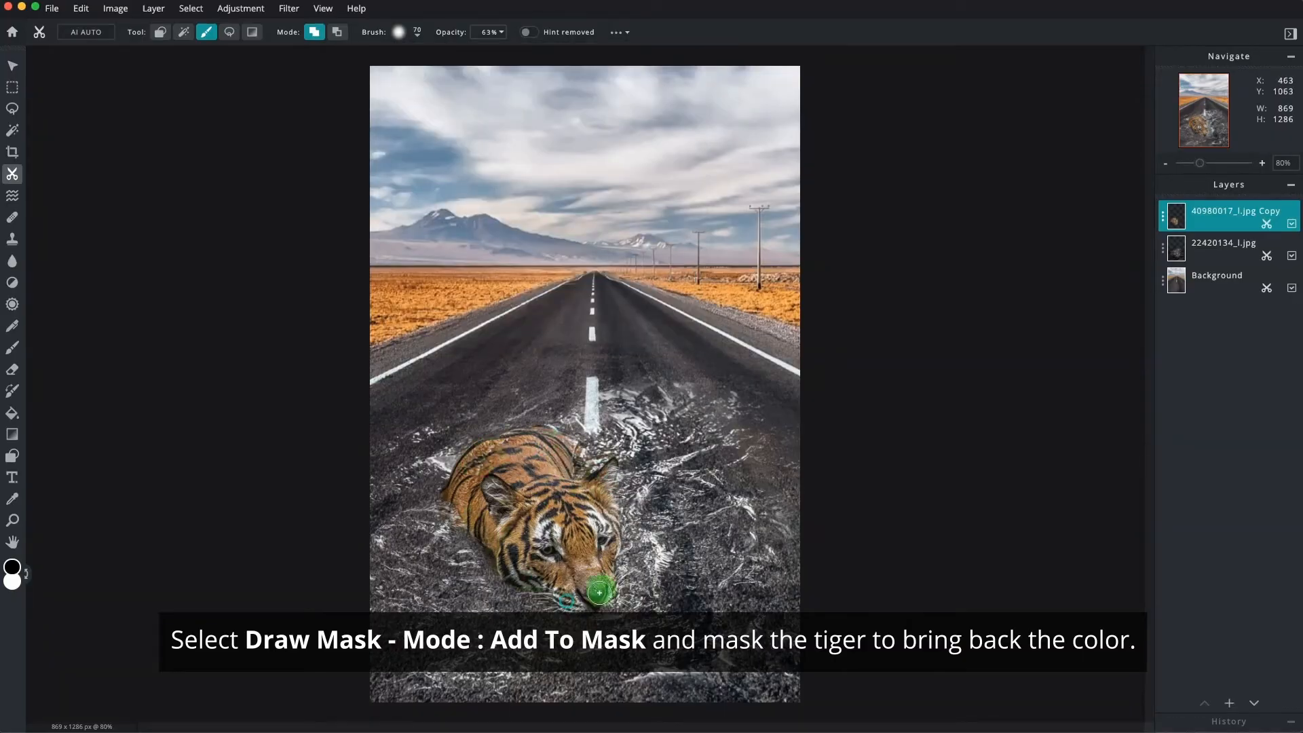
left_click_drag(518, 533, 493, 520)
left_click(336, 32)
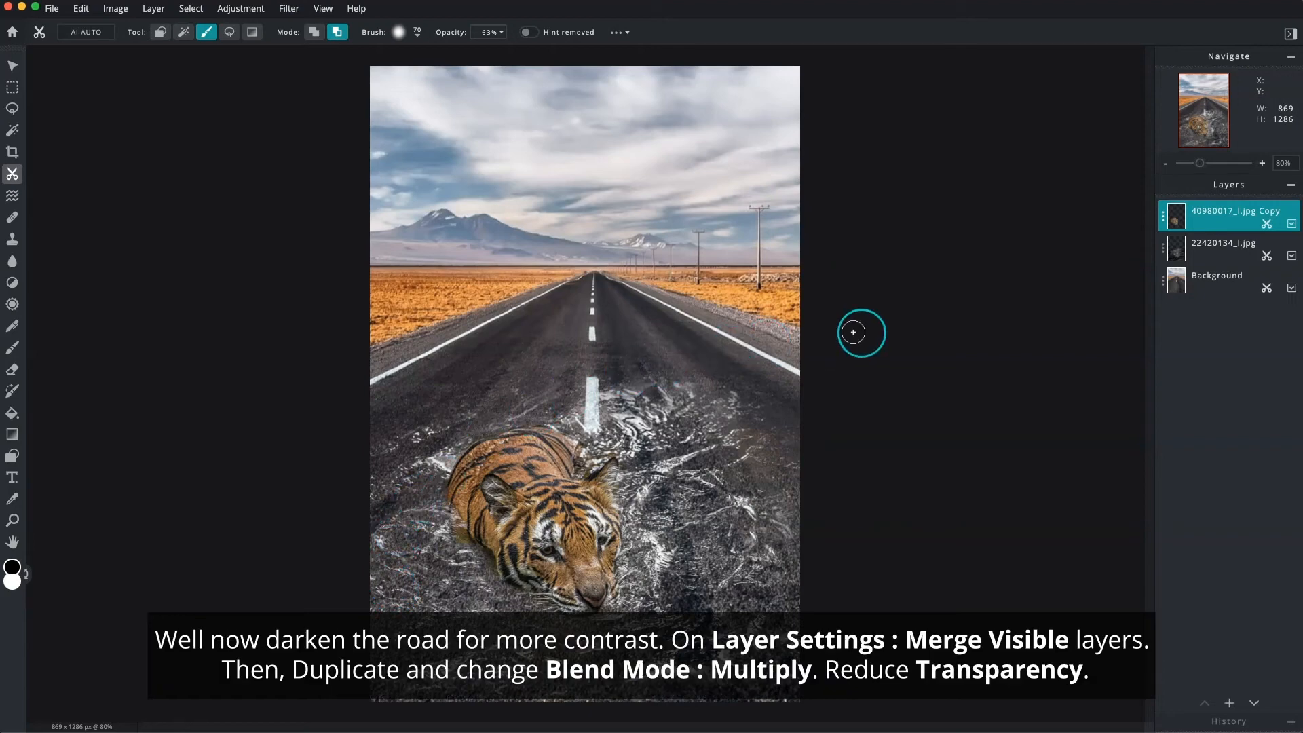
Step: Merge all visible layers into a single layer
left_click(1164, 216)
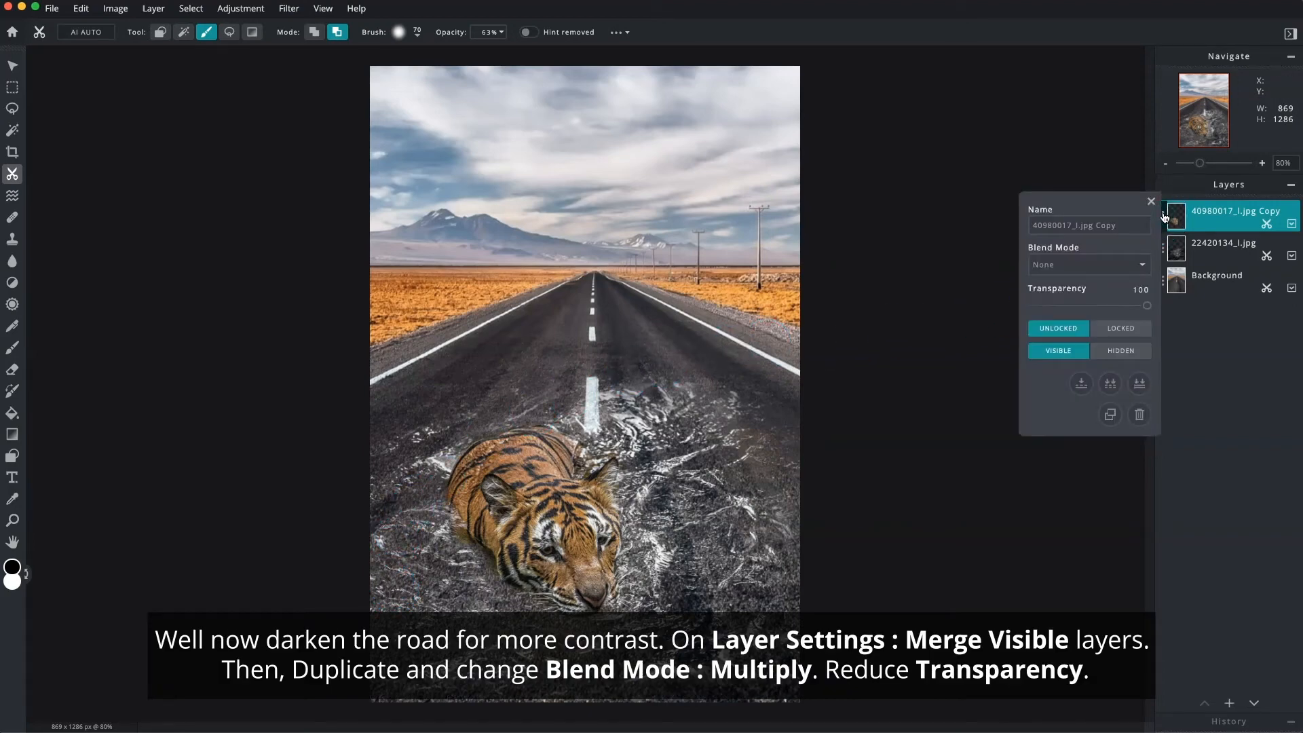
left_click(1111, 384)
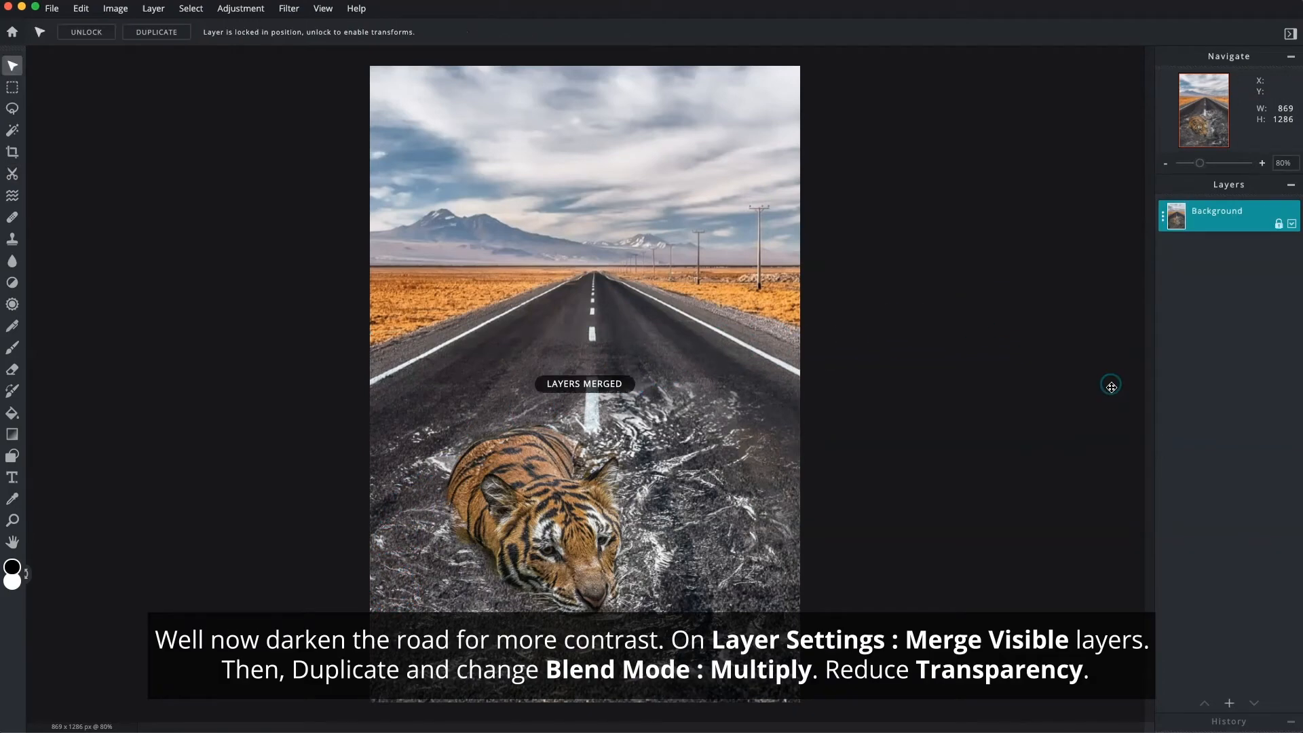
Step: Duplicate the merged Background layer and set the copy to Multiply blend mode with transparency 48
left_click(1163, 223)
left_click(1110, 414)
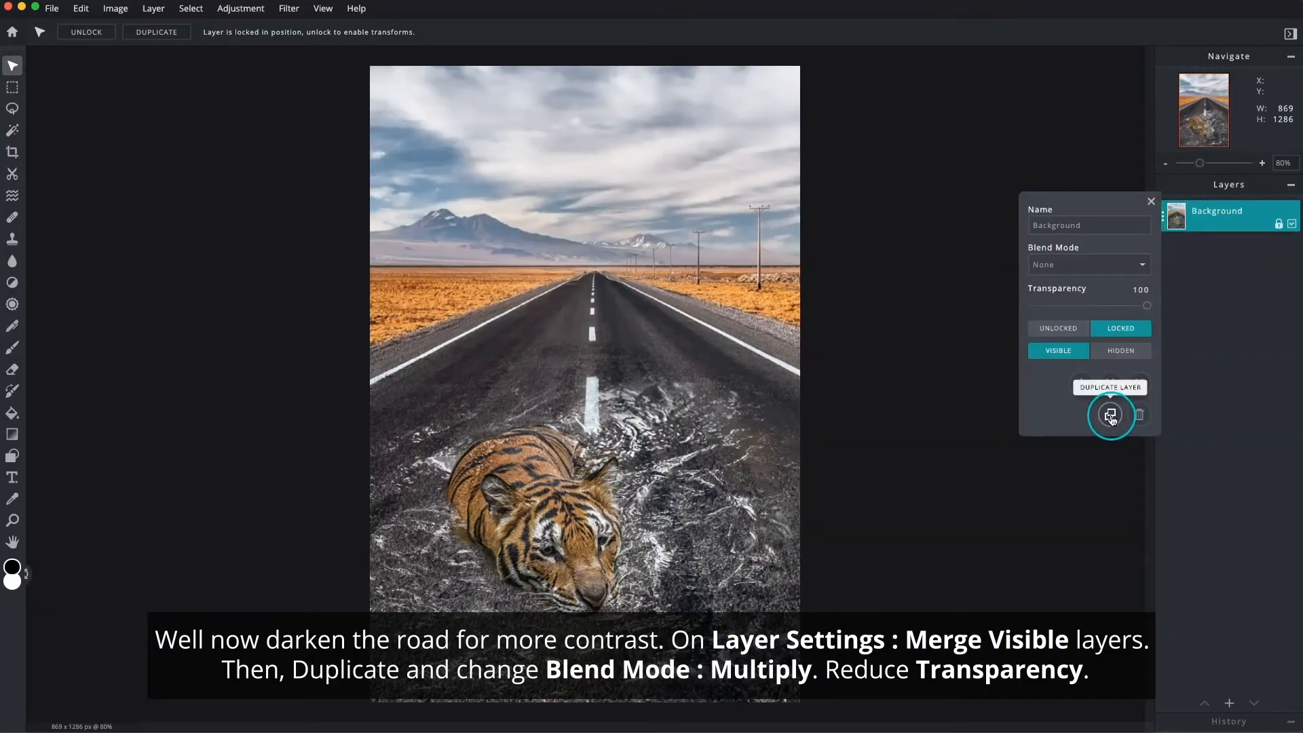
left_click(1163, 216)
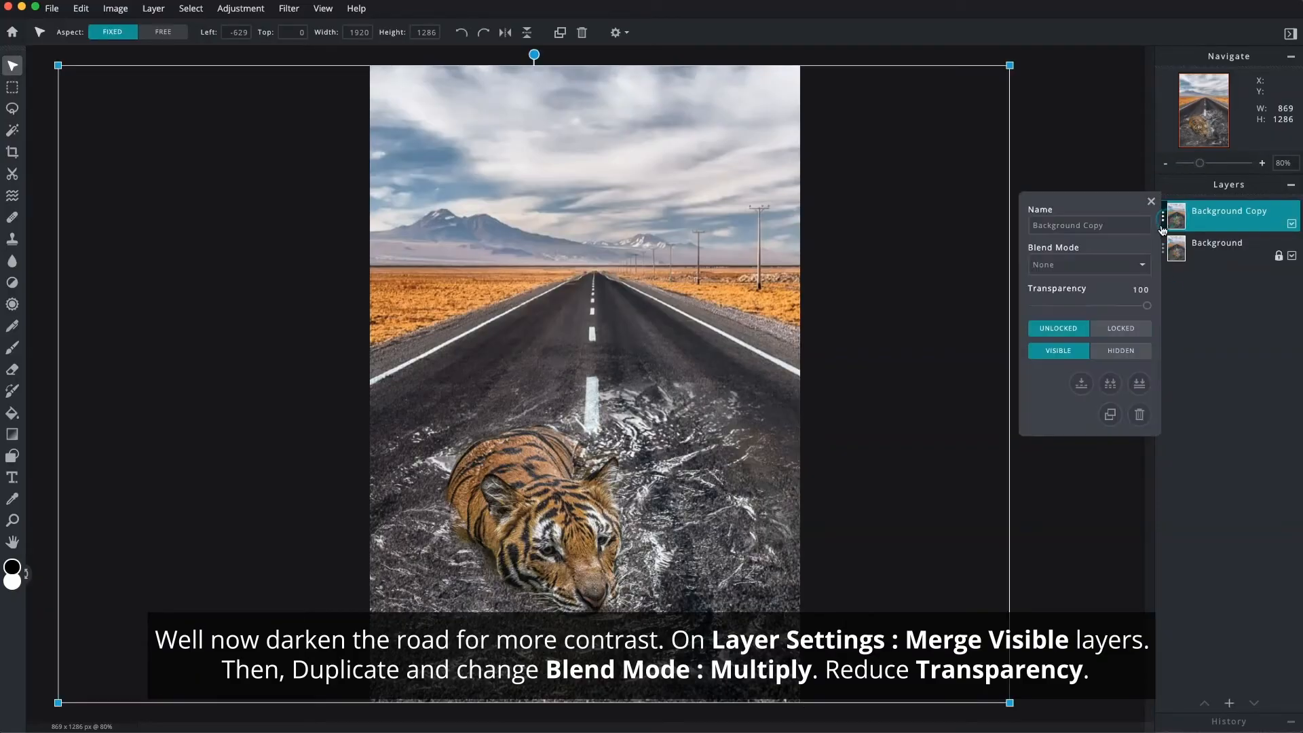
left_click(1128, 266)
left_click(1129, 273)
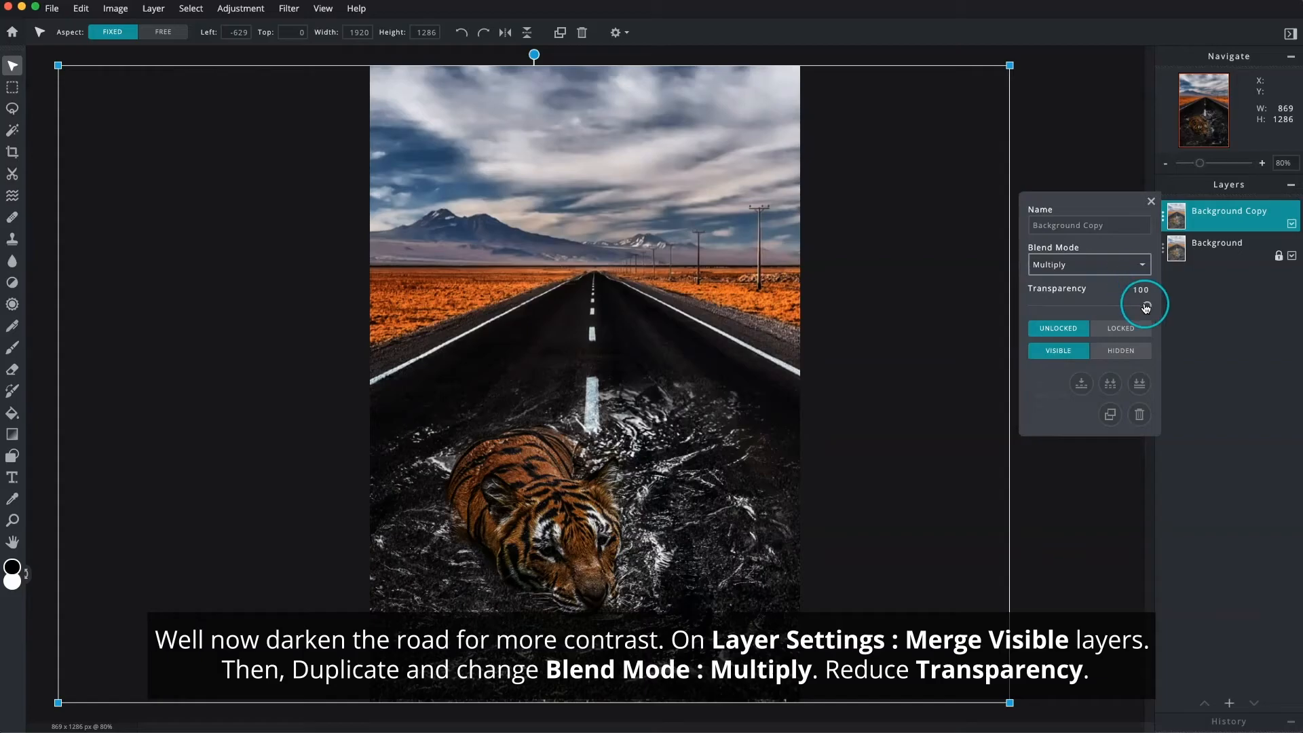
left_click_drag(1145, 308, 1019, 302)
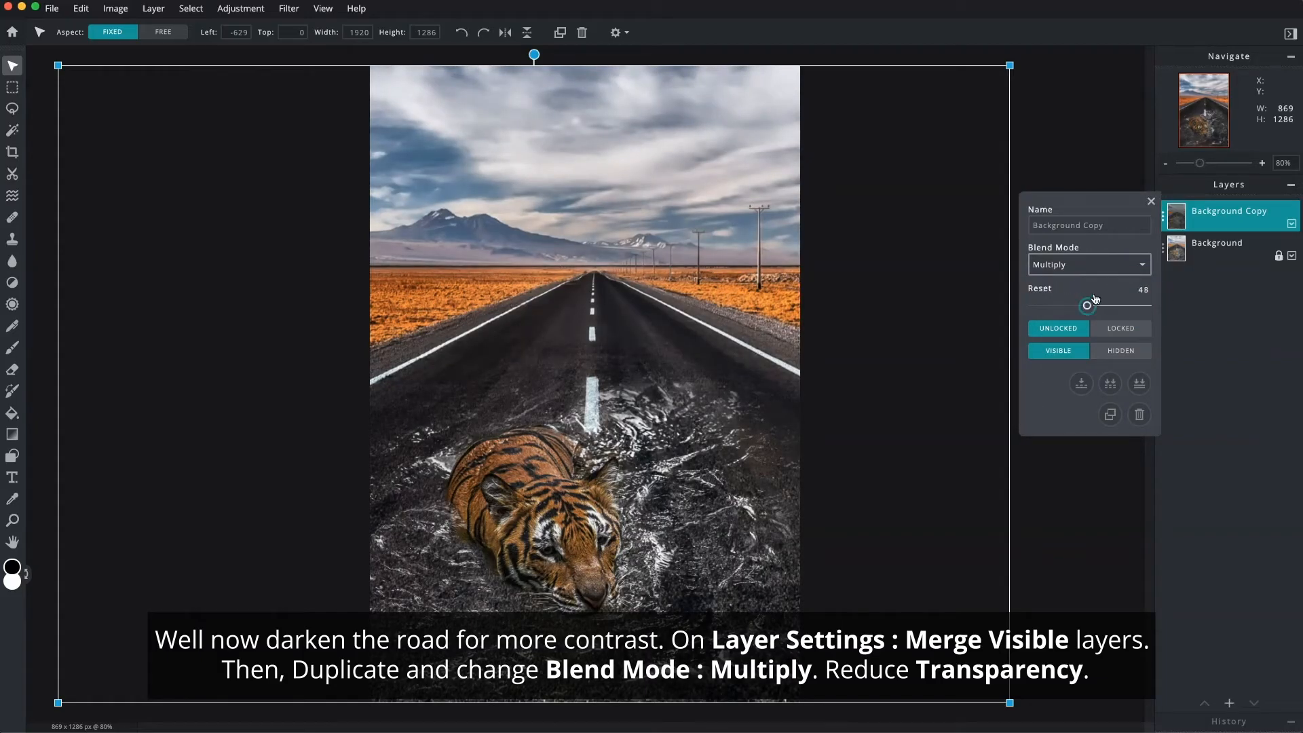
left_click(1152, 201)
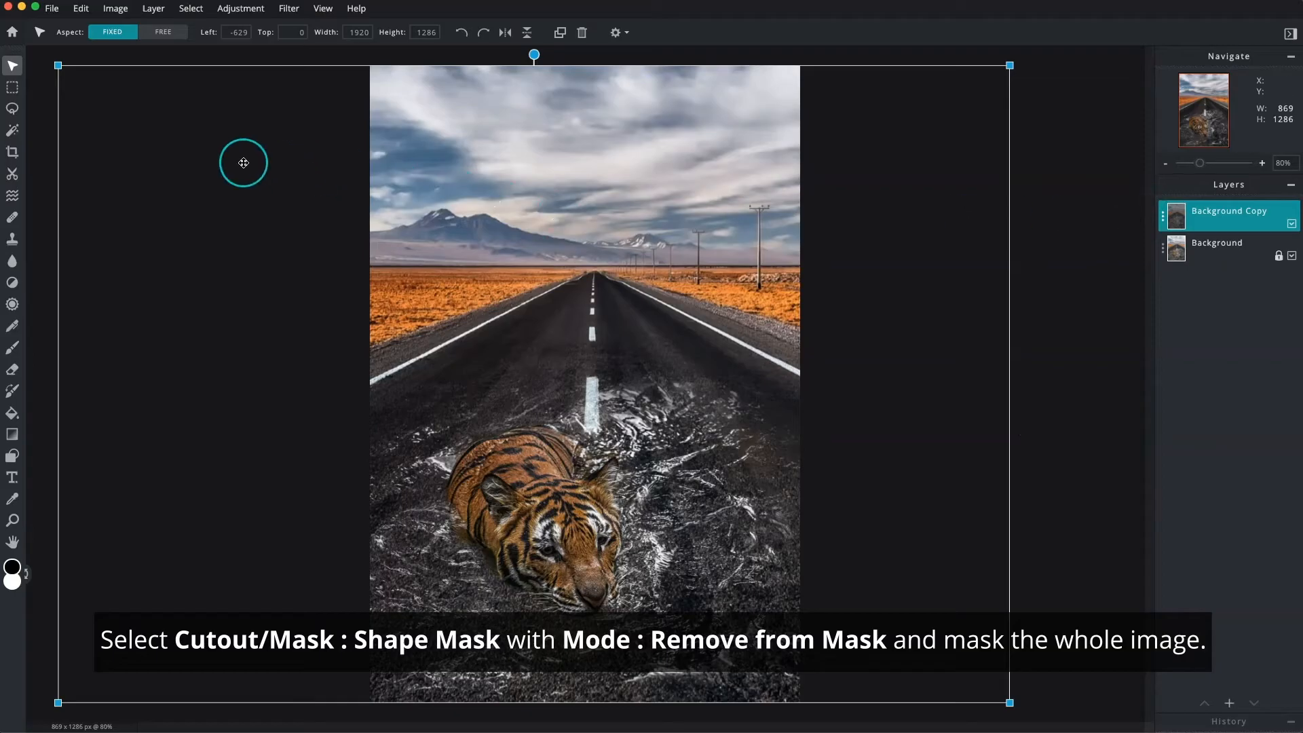
Step: Mask out the whole Multiply copy with a rectangular Shape Mask in Remove From Mask mode
left_click(13, 176)
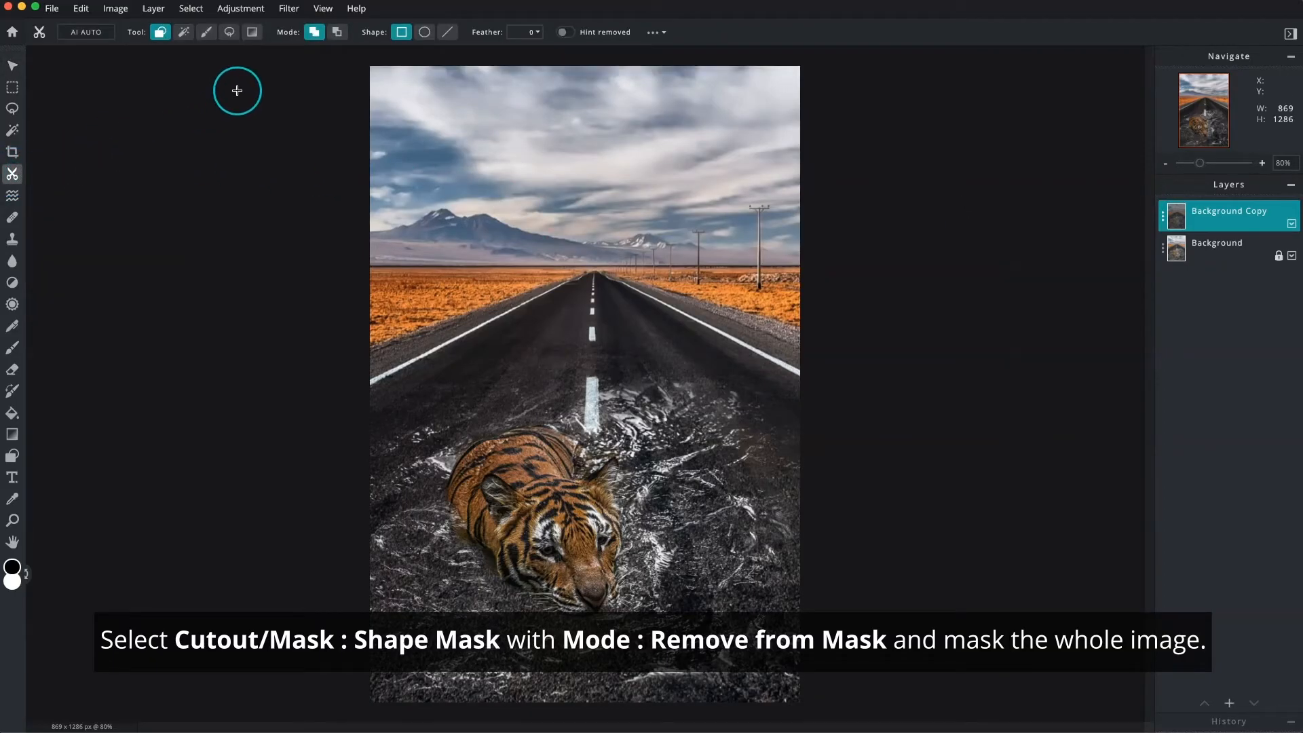
left_click(337, 35)
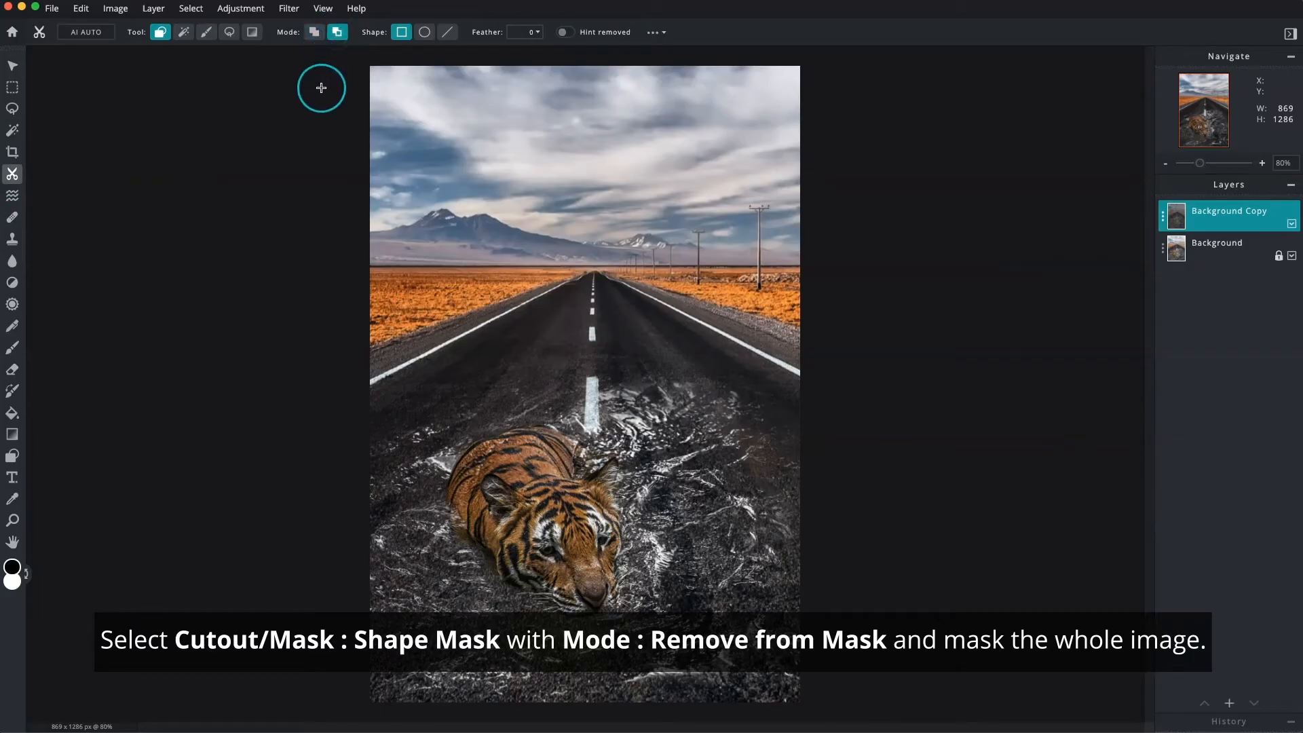
left_click_drag(376, 116, 769, 622)
left_click_drag(852, 714, 852, 714)
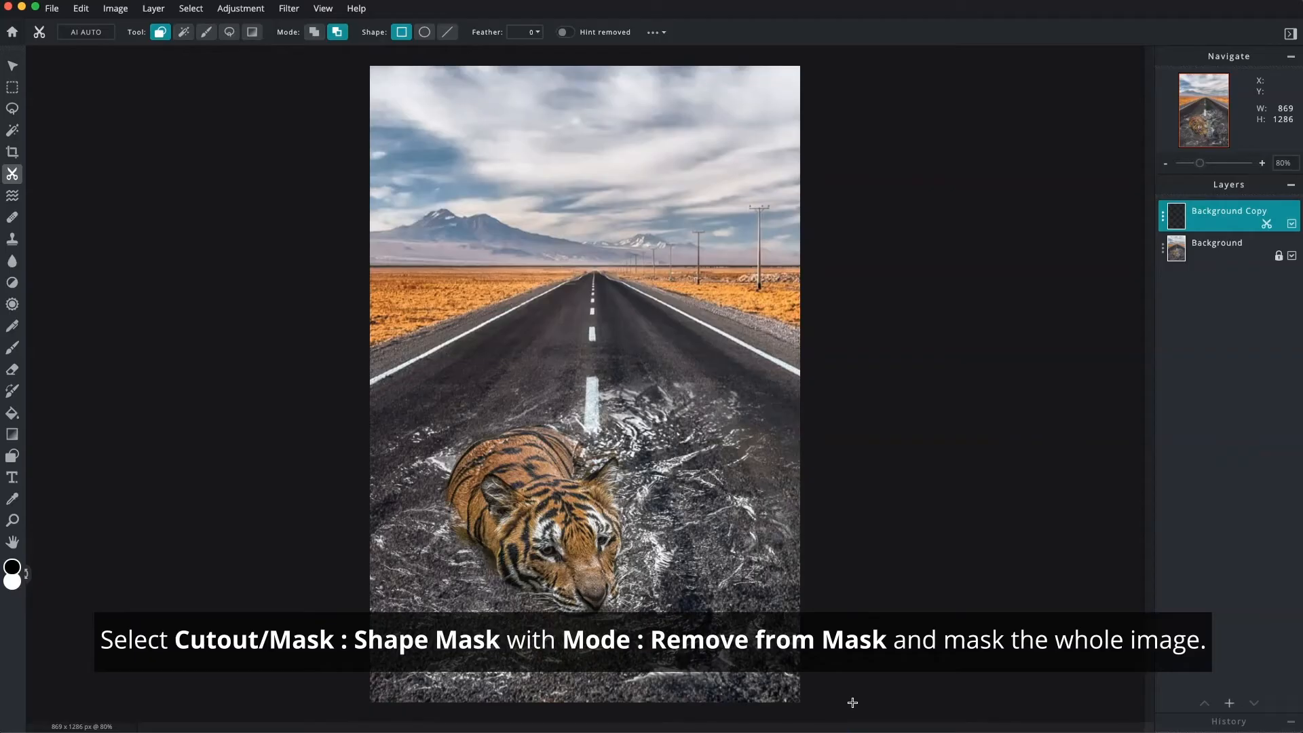
Step: Bring back the darkened road around the tiger by painting with Draw Mask, Add To Mask, a 182 px brush and reduced opacity
left_click(209, 38)
left_click(315, 32)
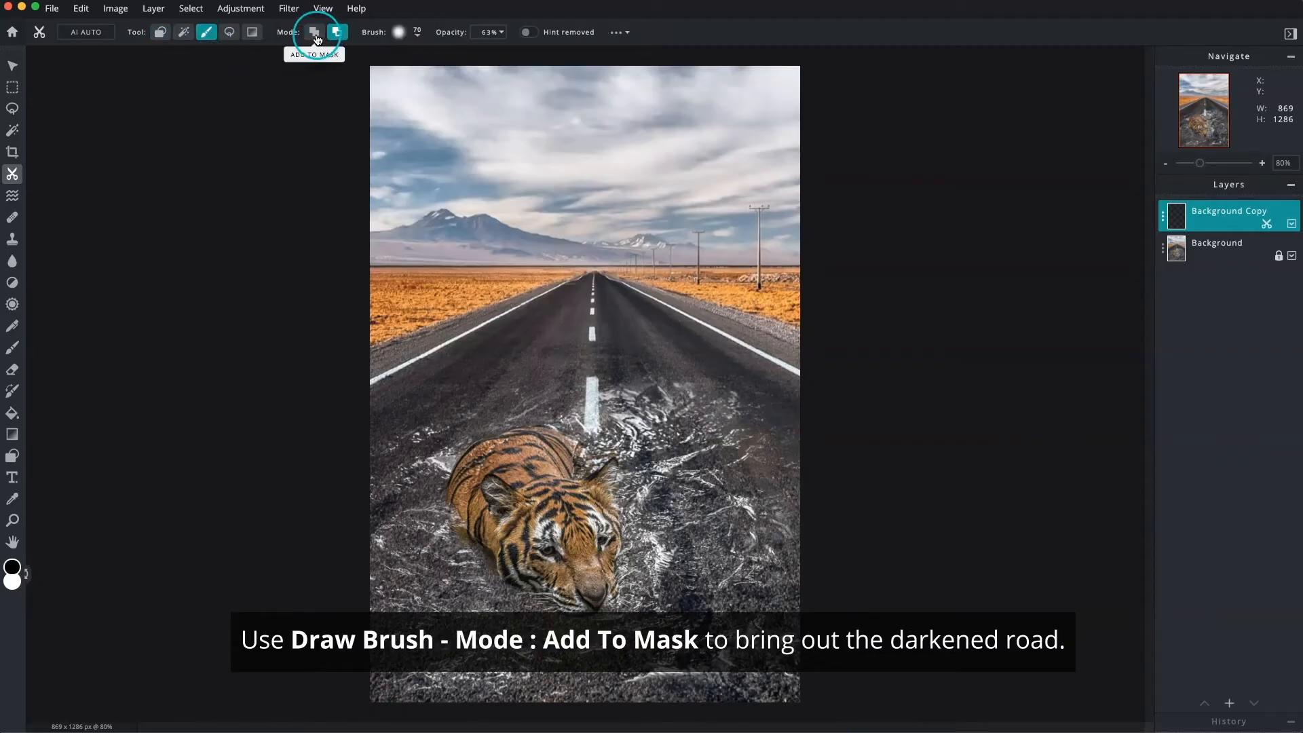
left_click(417, 40)
left_click_drag(410, 77, 428, 86)
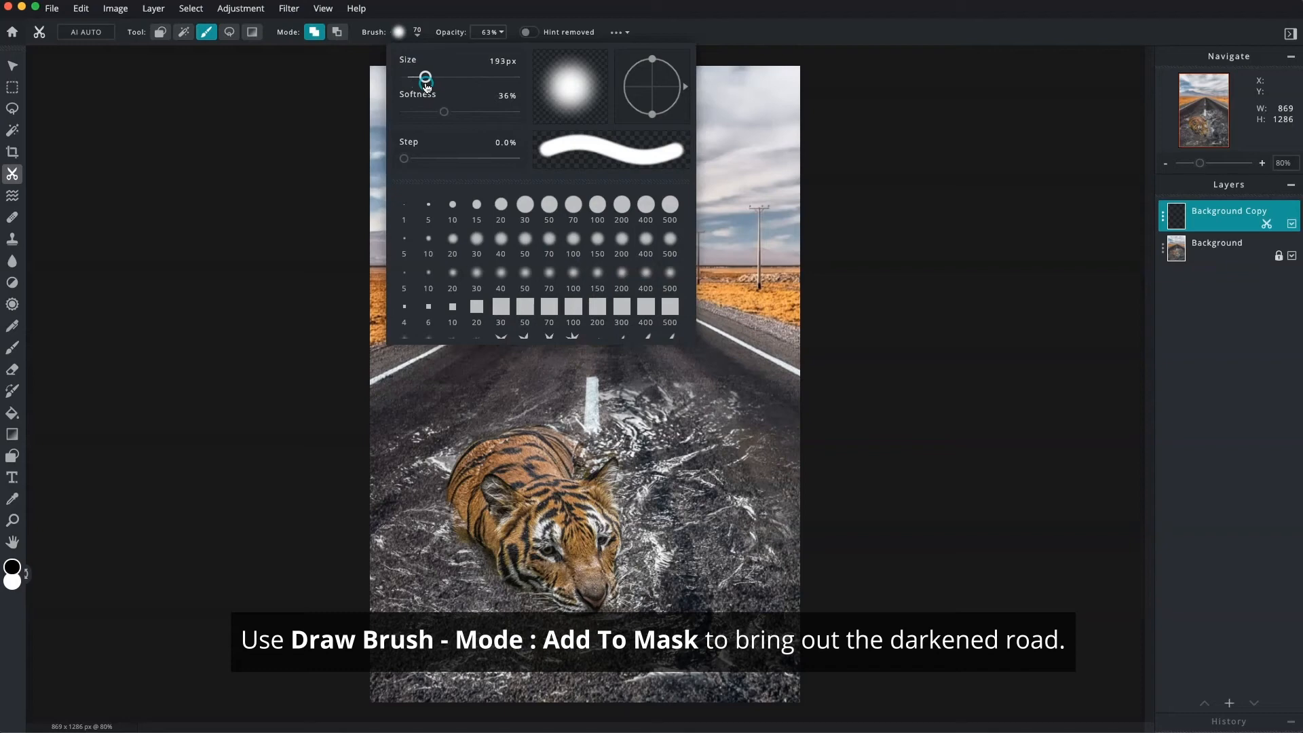
left_click(489, 39)
left_click(499, 34)
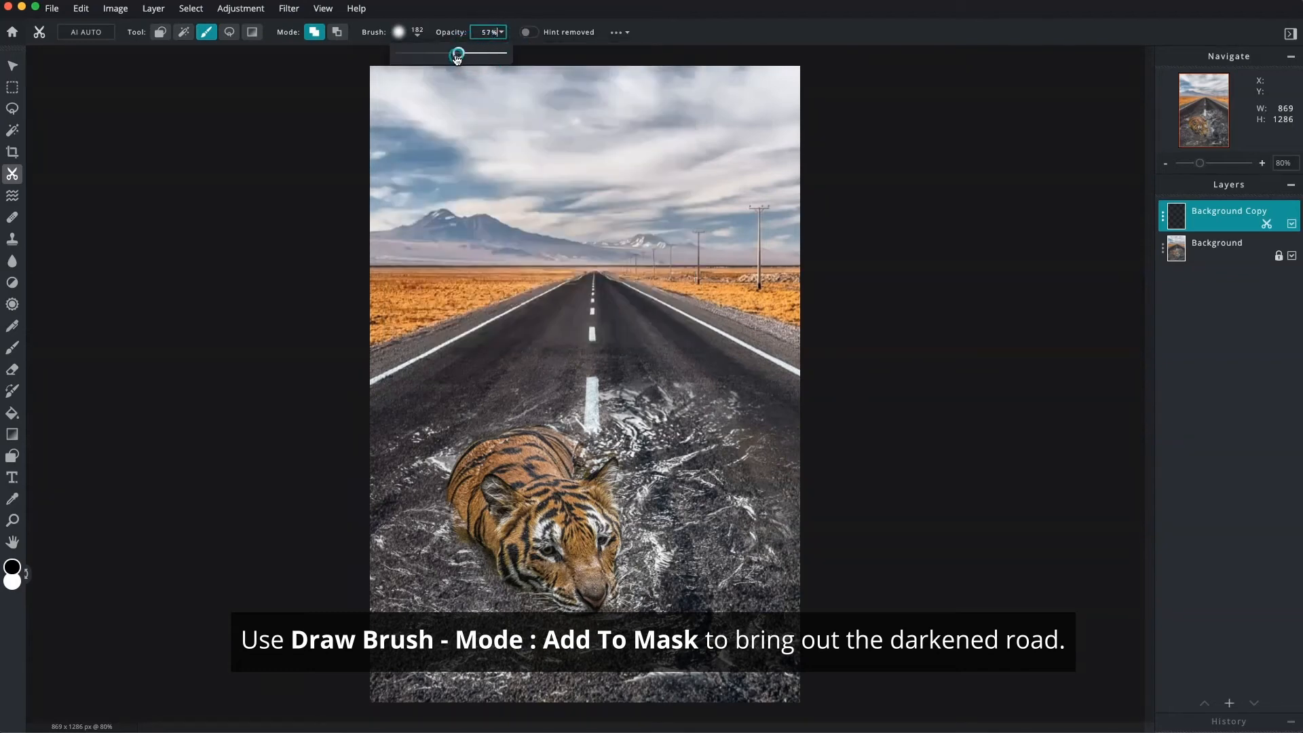
left_click_drag(393, 387, 795, 368)
left_click_drag(556, 285, 328, 442)
mouse_move(651, 441)
left_mouse_down()
mouse_move(777, 668)
mouse_move(784, 651)
left_mouse_up()
left_click_drag(662, 577, 645, 614)
left_click_drag(509, 597, 363, 601)
left_click_drag(407, 462, 332, 587)
mouse_move(370, 650)
left_mouse_down()
mouse_move(588, 692)
mouse_move(577, 690)
left_mouse_up()
left_click_drag(519, 658, 654, 614)
left_click_drag(648, 438, 577, 400)
left_click(822, 387)
left_click_drag(509, 340, 407, 373)
left_click_drag(614, 373, 727, 455)
left_click_drag(380, 594, 713, 689)
Step: Trim the darkening along the horizon with Draw Mask in Remove From Mask mode, lowering the brush opacity to 25%
left_click(337, 32)
left_click_drag(360, 257, 835, 258)
left_click_drag(814, 263, 706, 264)
left_click(501, 32)
left_click_drag(451, 54, 426, 54)
left_click_drag(383, 251, 803, 272)
mouse_move(462, 268)
left_mouse_down()
mouse_move(588, 279)
mouse_move(553, 272)
left_mouse_up()
left_click_drag(774, 288, 538, 277)
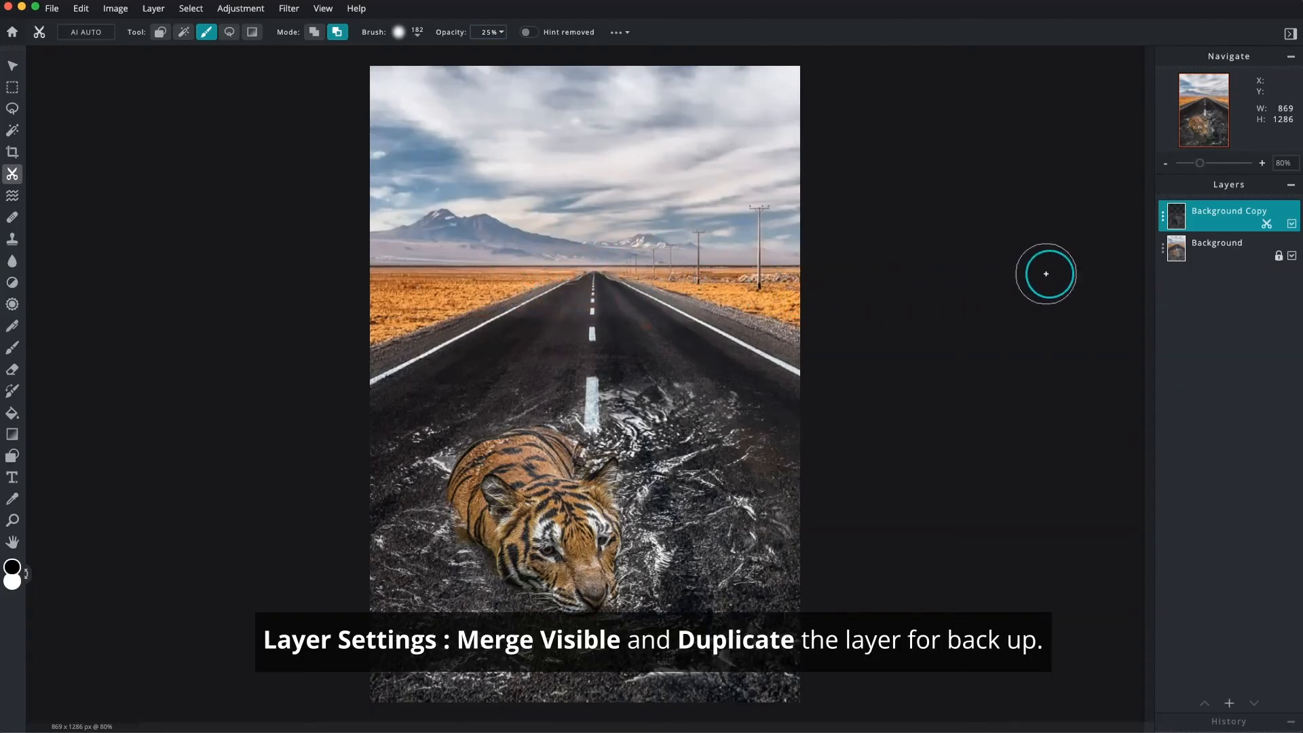
Step: Merge the visible layers and duplicate the merged layer as a backup
left_click(1162, 219)
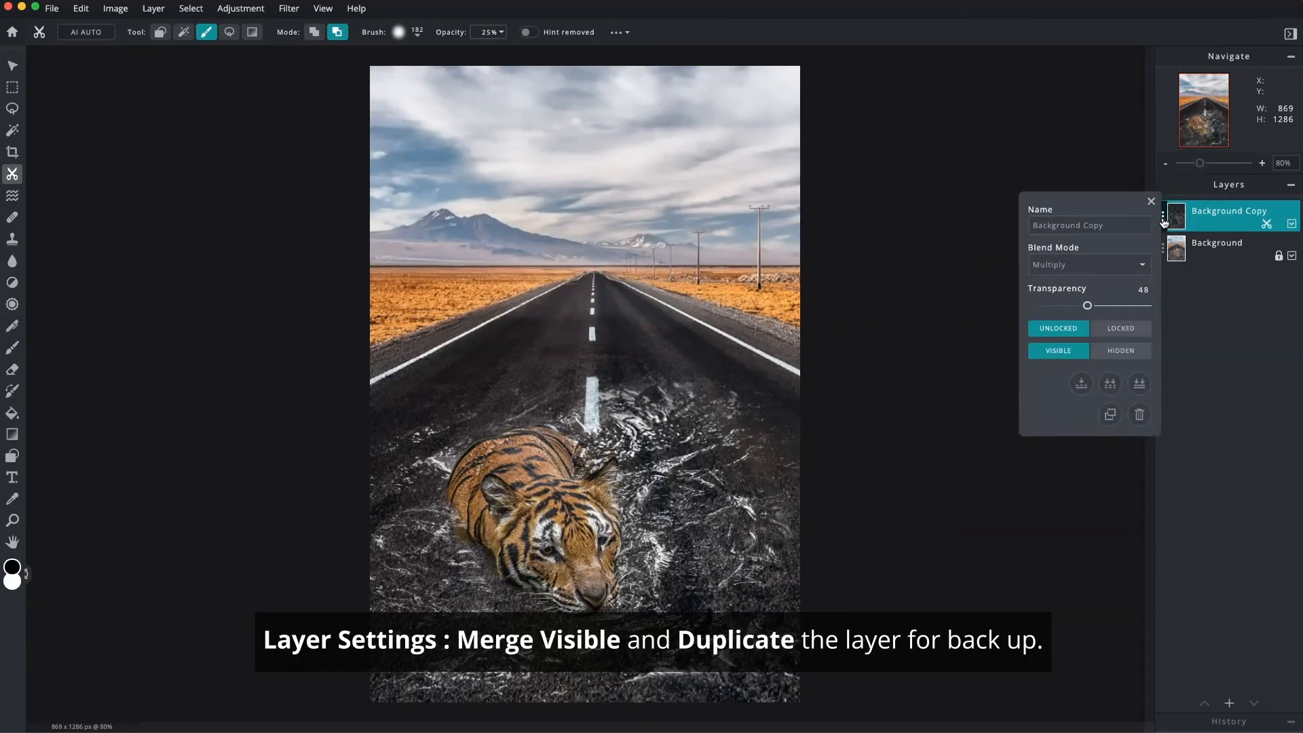
left_click(1110, 384)
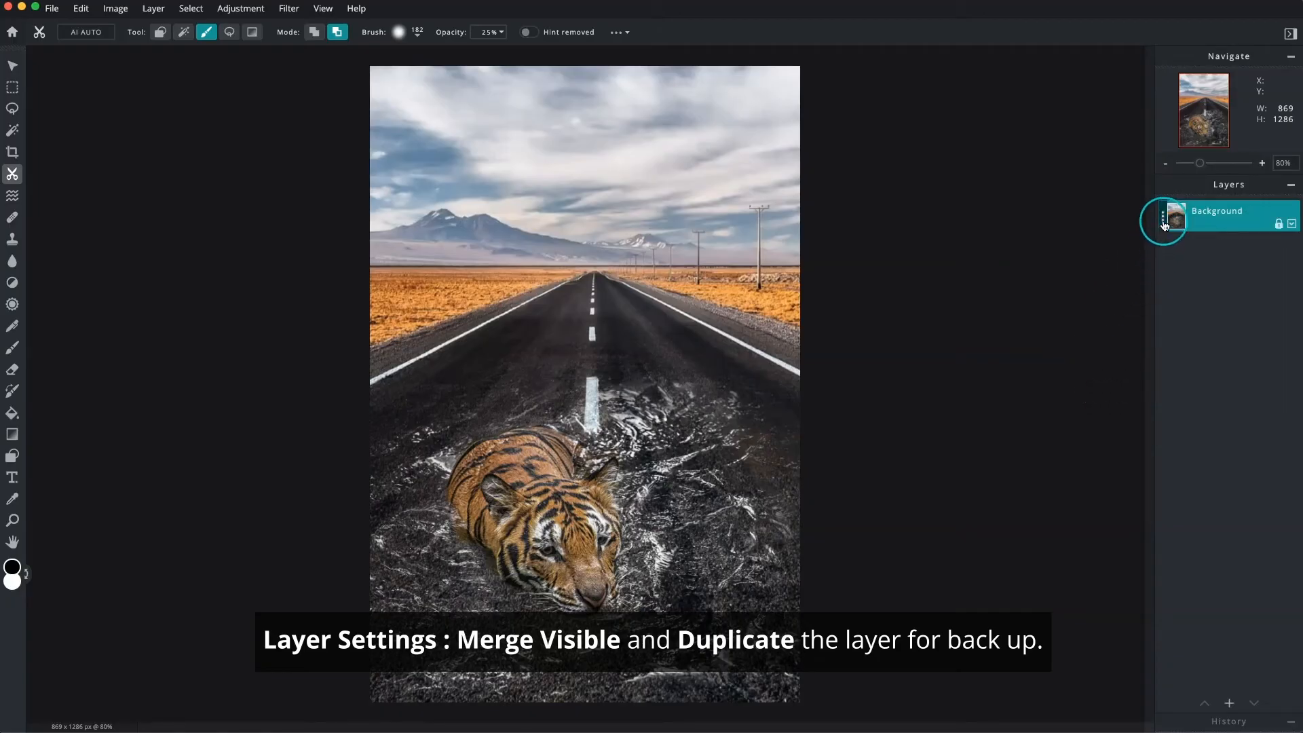
left_click(1163, 219)
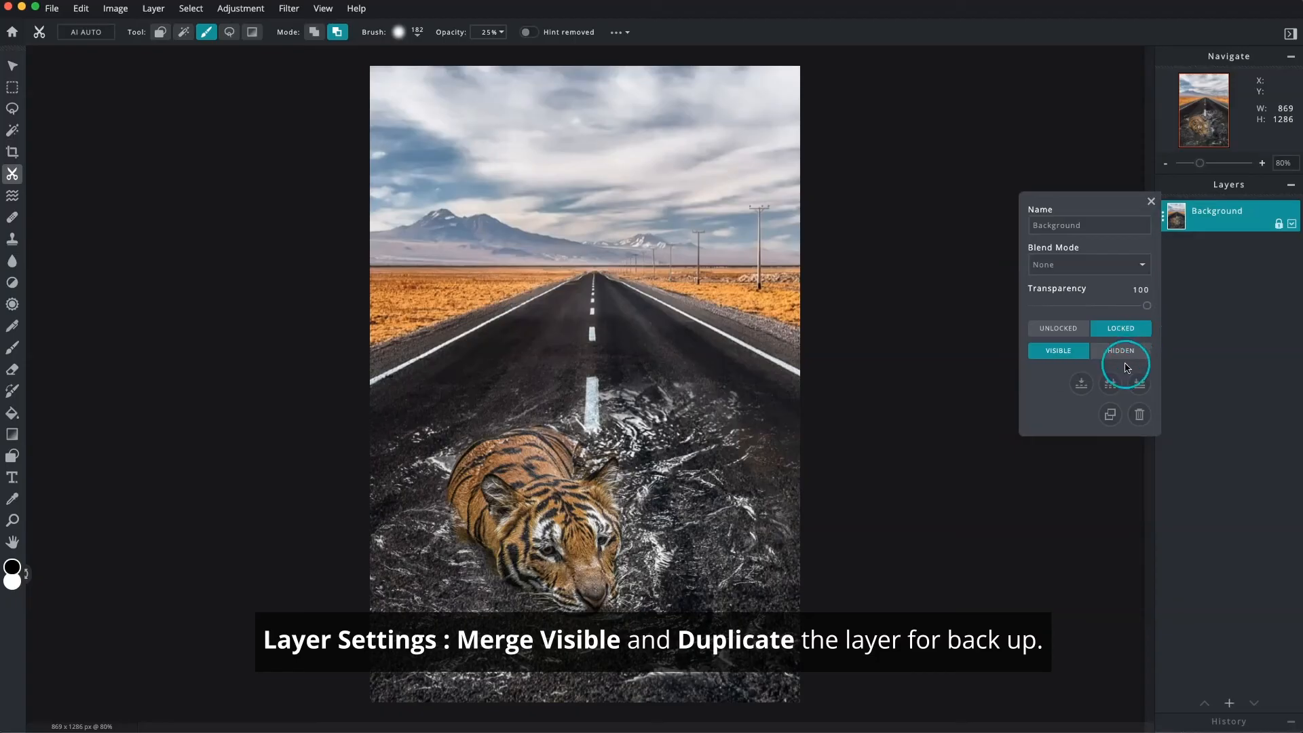
left_click(1108, 416)
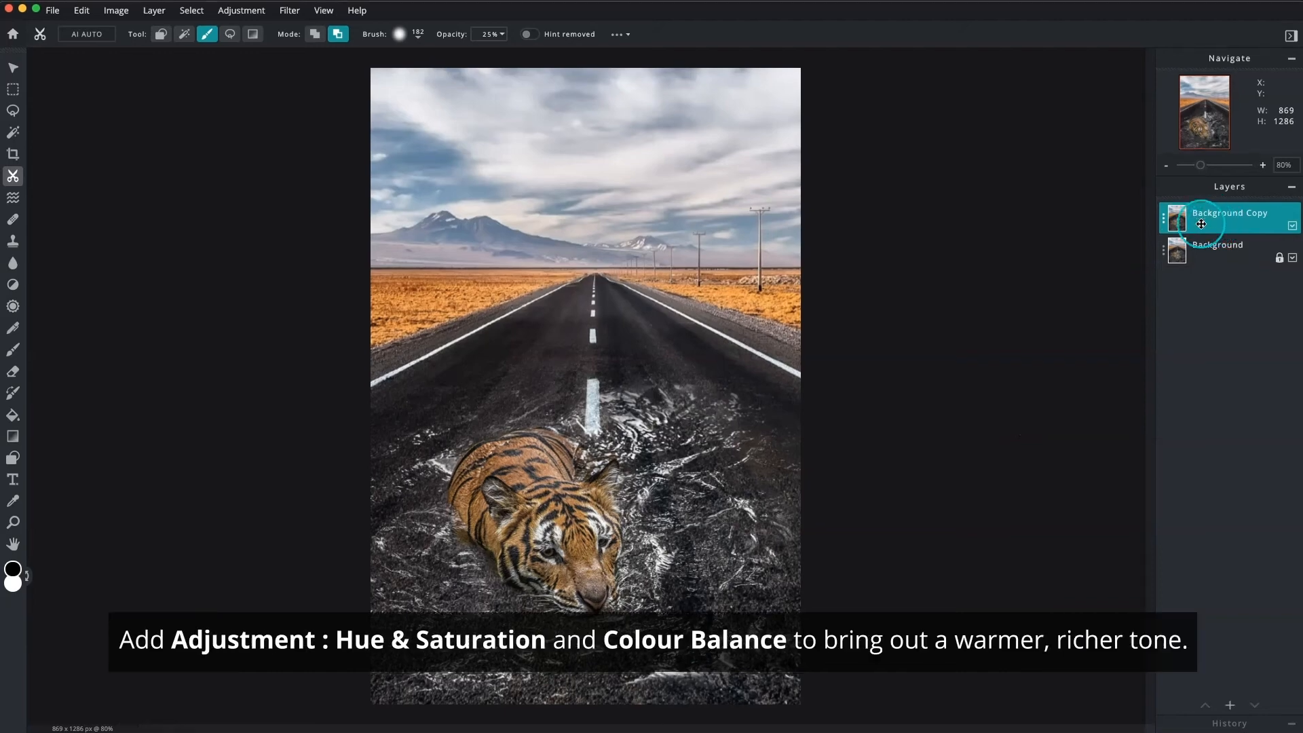
Step: Apply a Hue & Saturation adjustment to the copy with hue -7 and saturation about -19
left_click(246, 13)
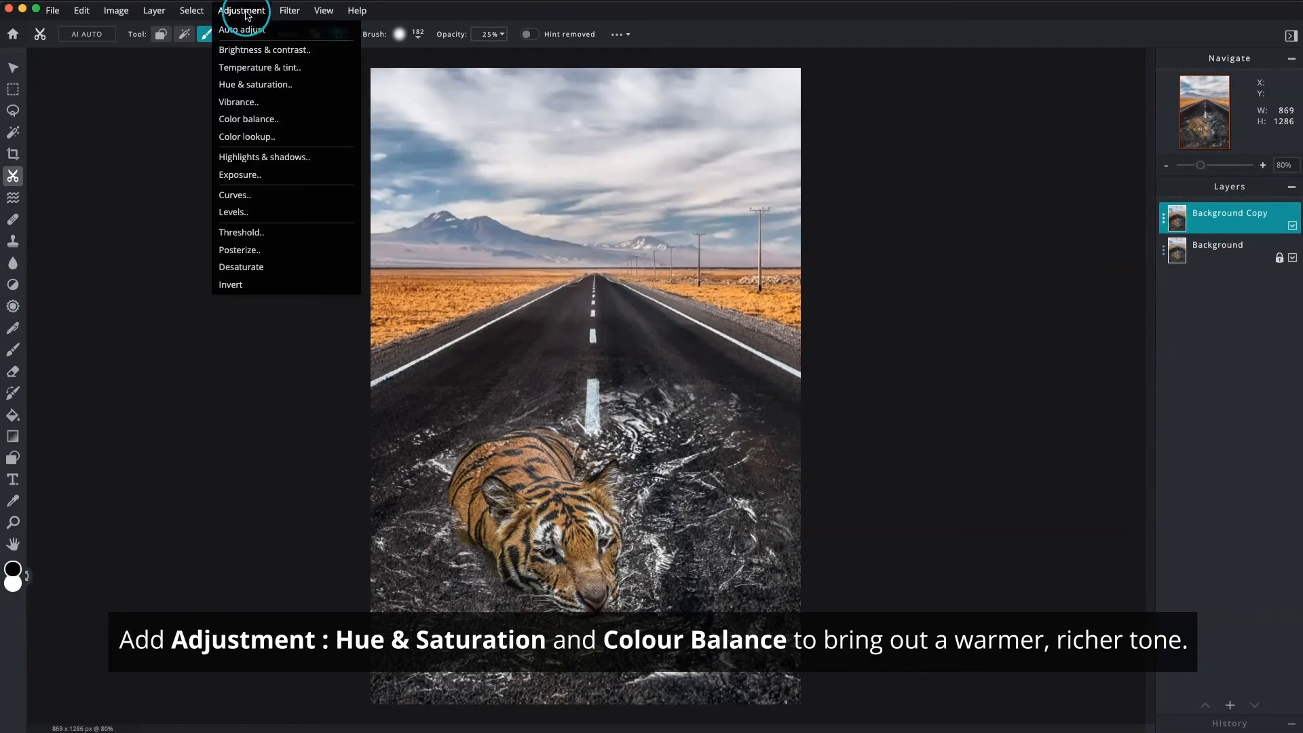
left_click(254, 84)
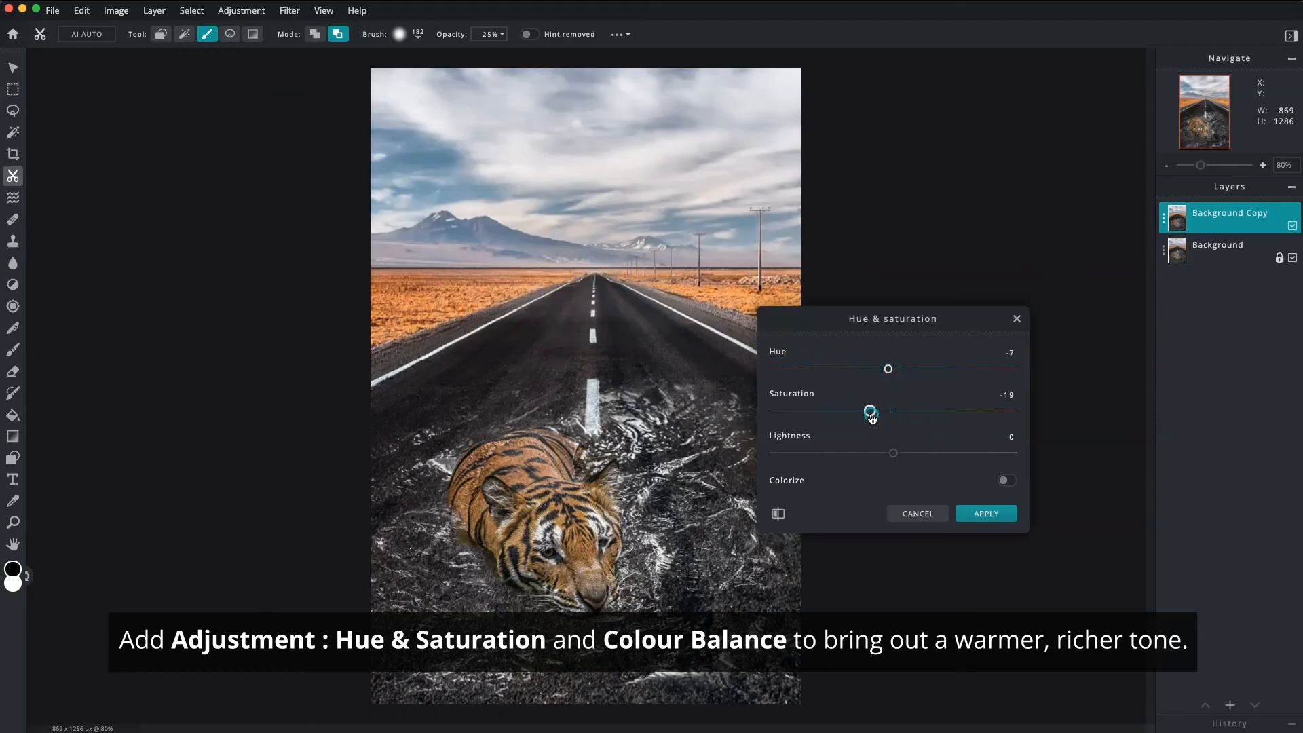
left_click(934, 504)
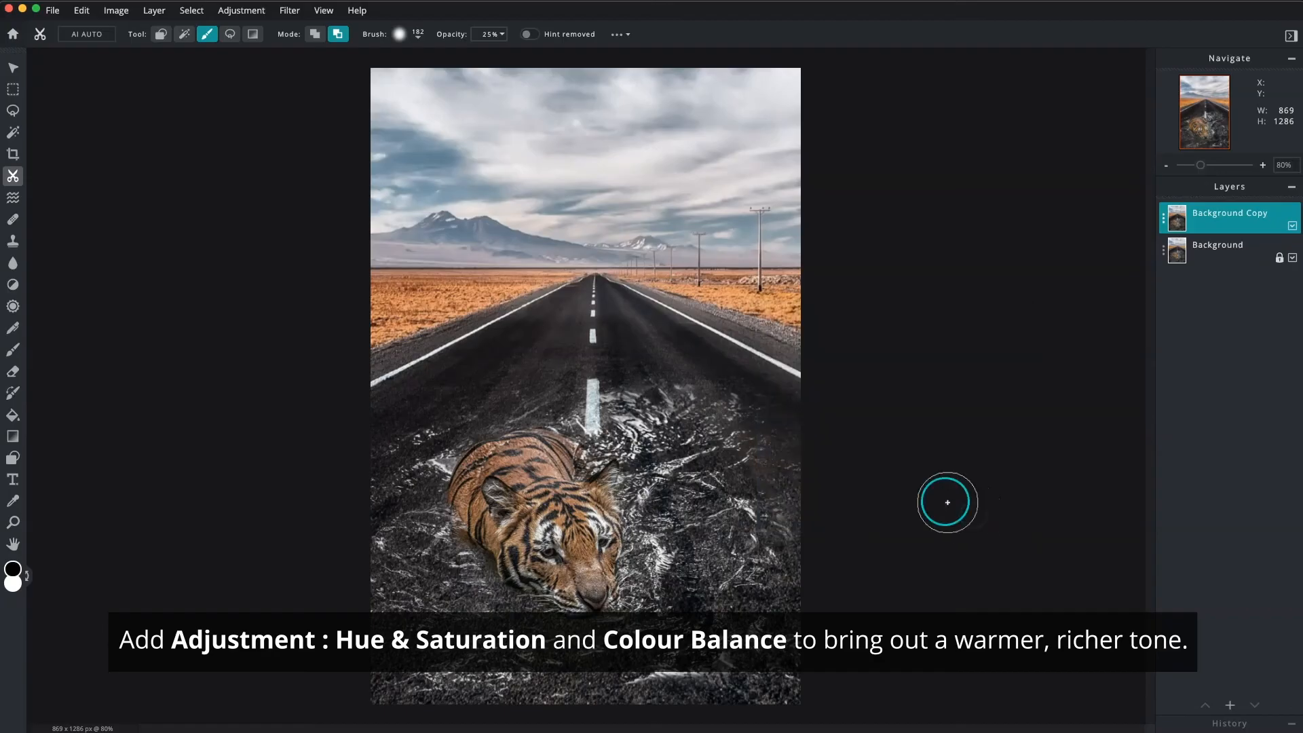
Step: Apply Color Balance to the copy: midtones red 14, green 5, blue about -6; highlights red 3; shadows red -7, green about -4
left_click(250, 23)
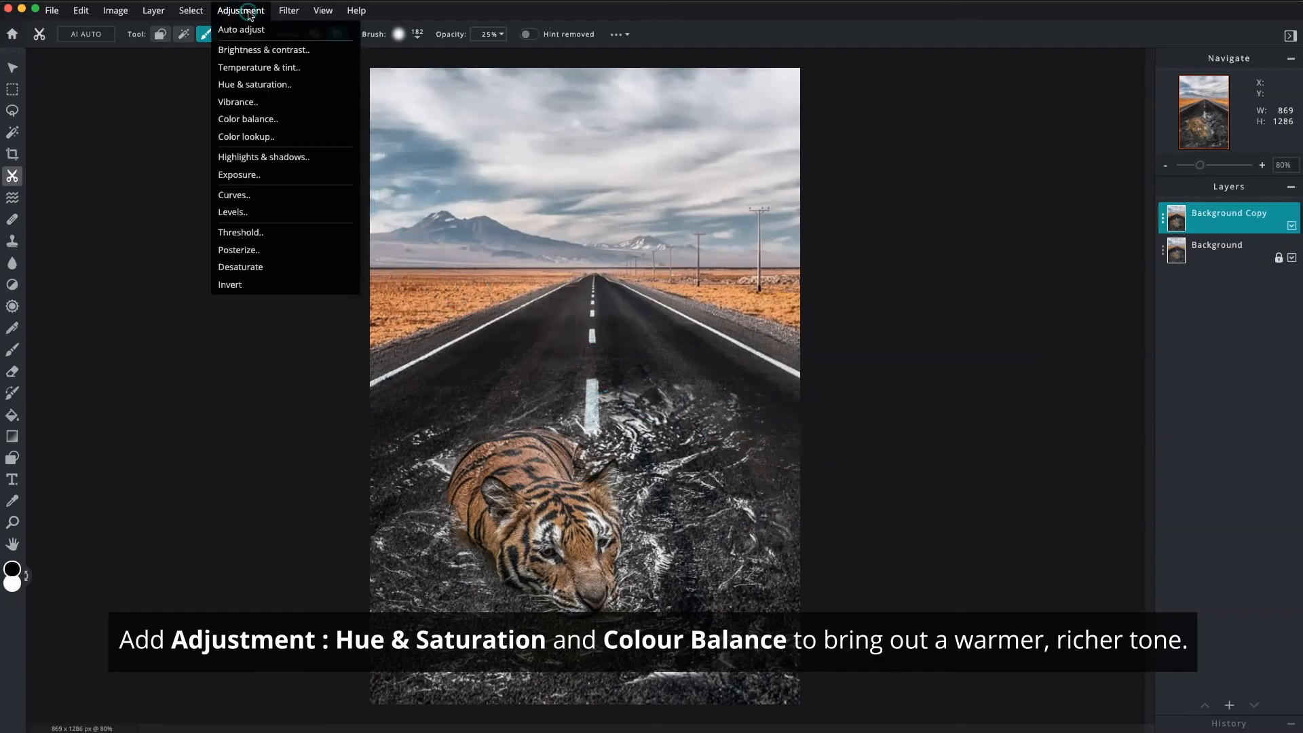
left_click(273, 122)
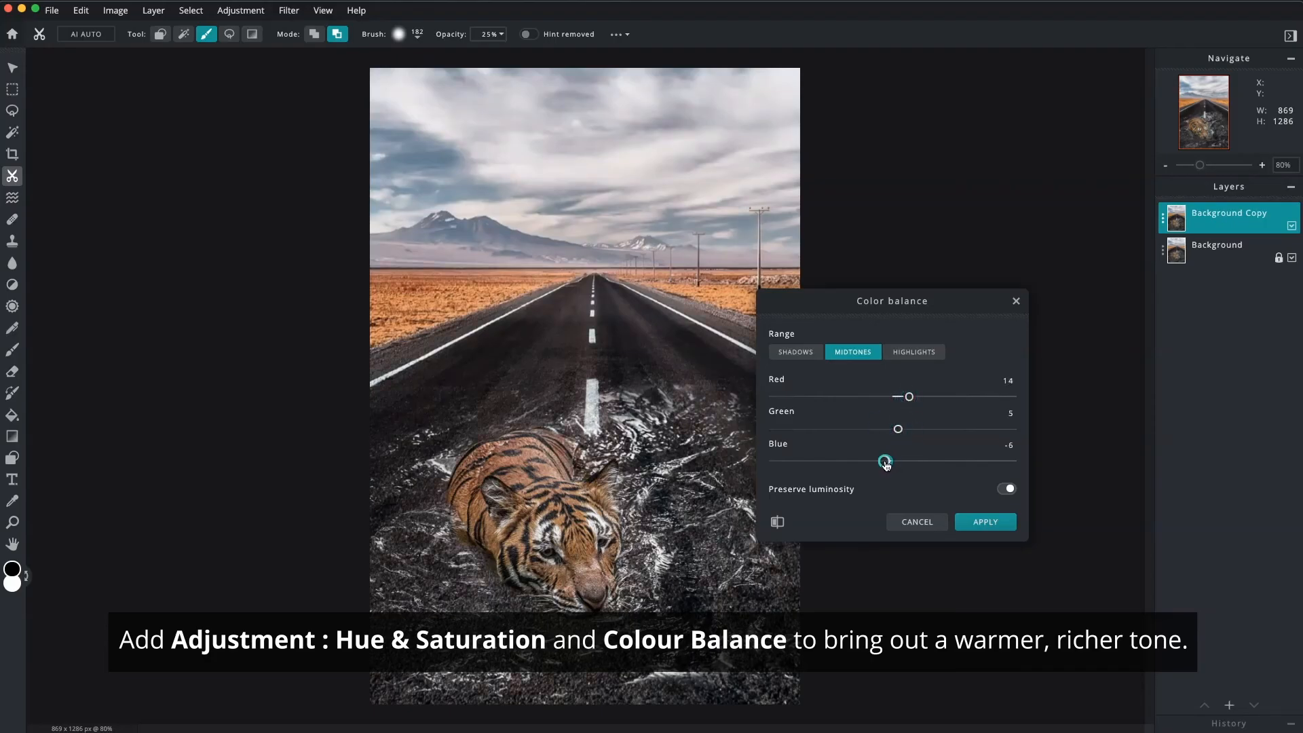
left_click(914, 352)
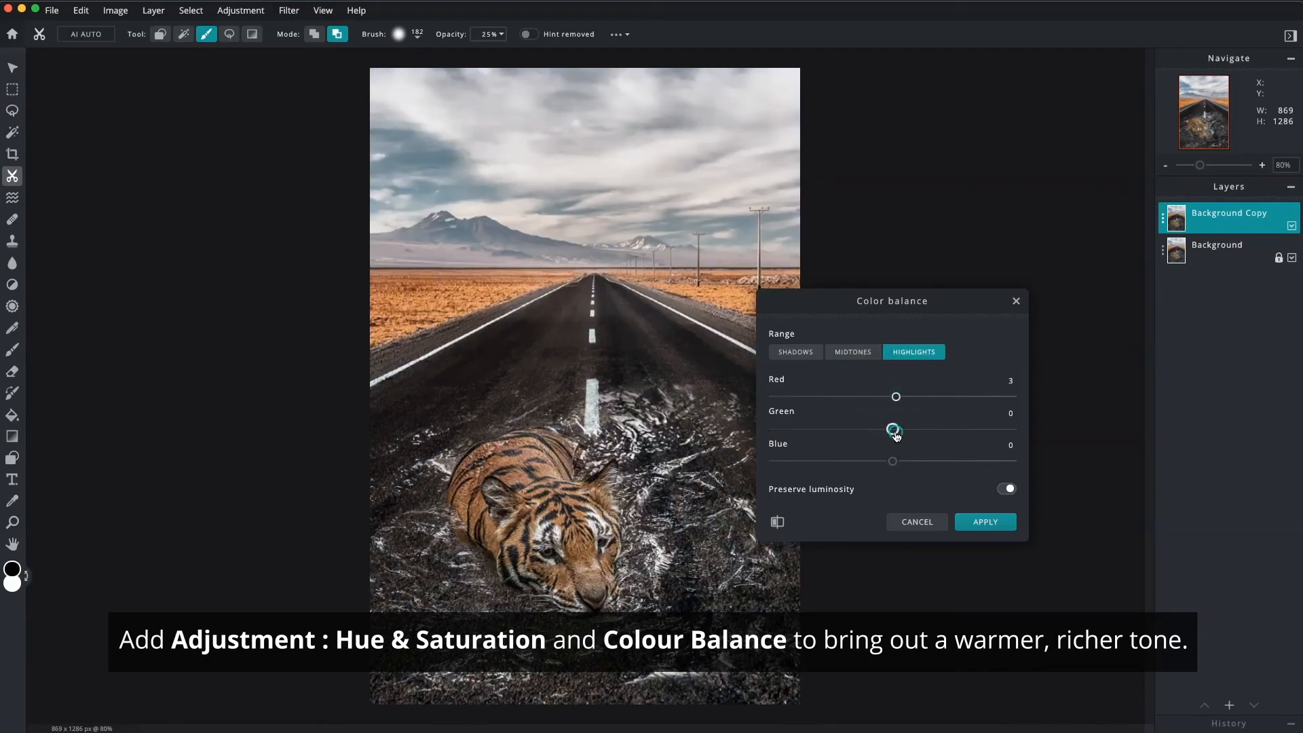
left_click(814, 361)
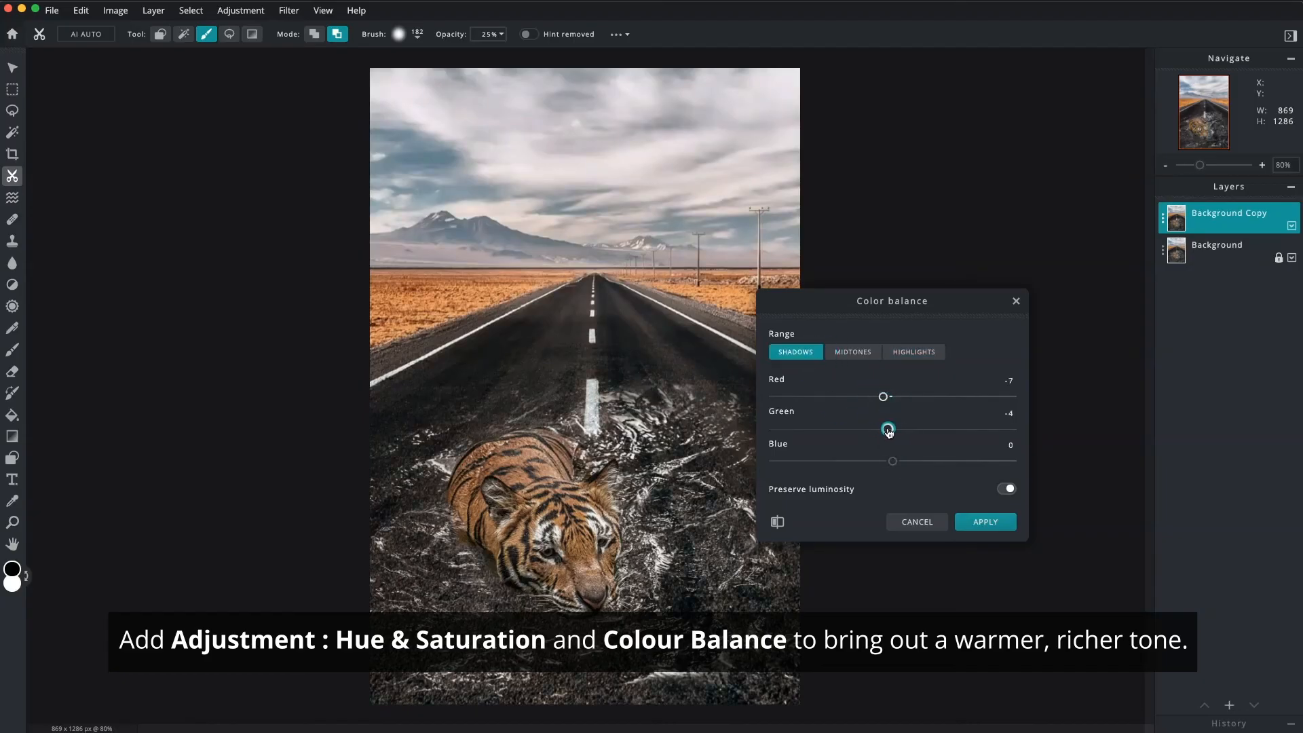
left_click(981, 521)
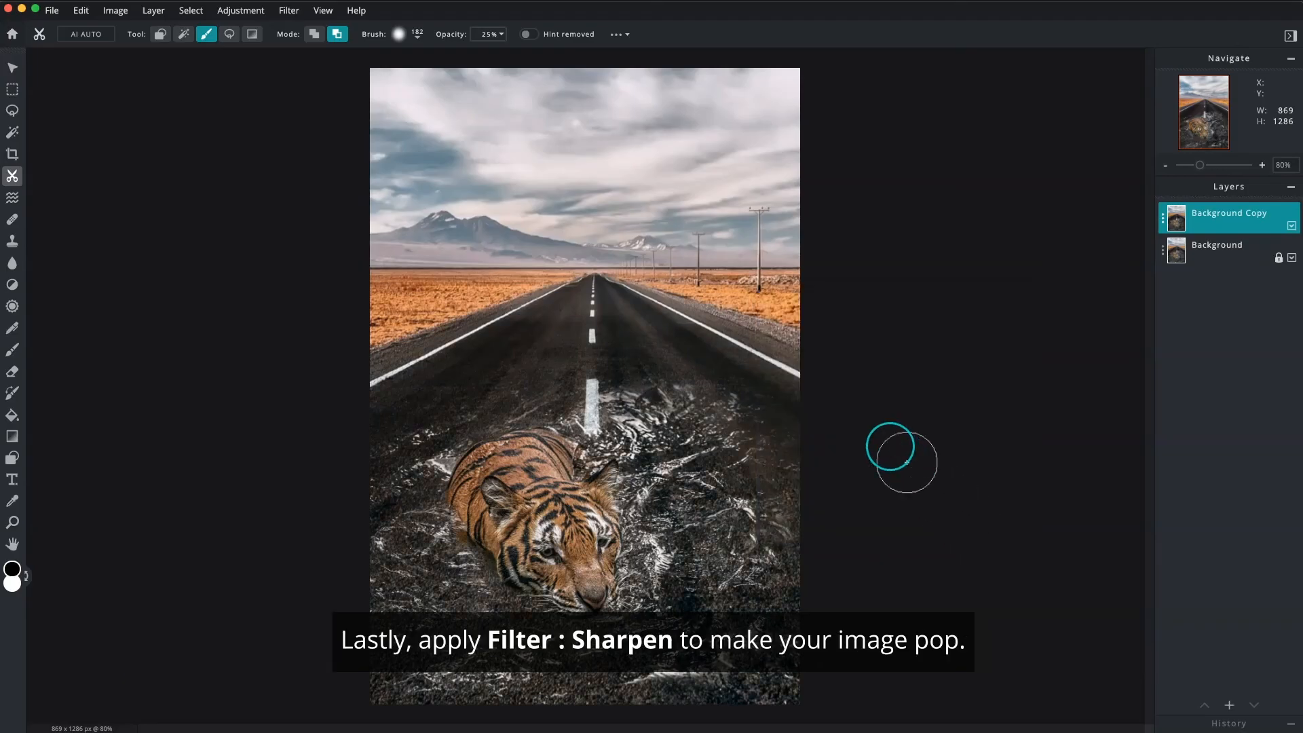
Step: Sharpen the Background Copy layer with an amount of 32
left_click(290, 10)
mouse_move(307, 56)
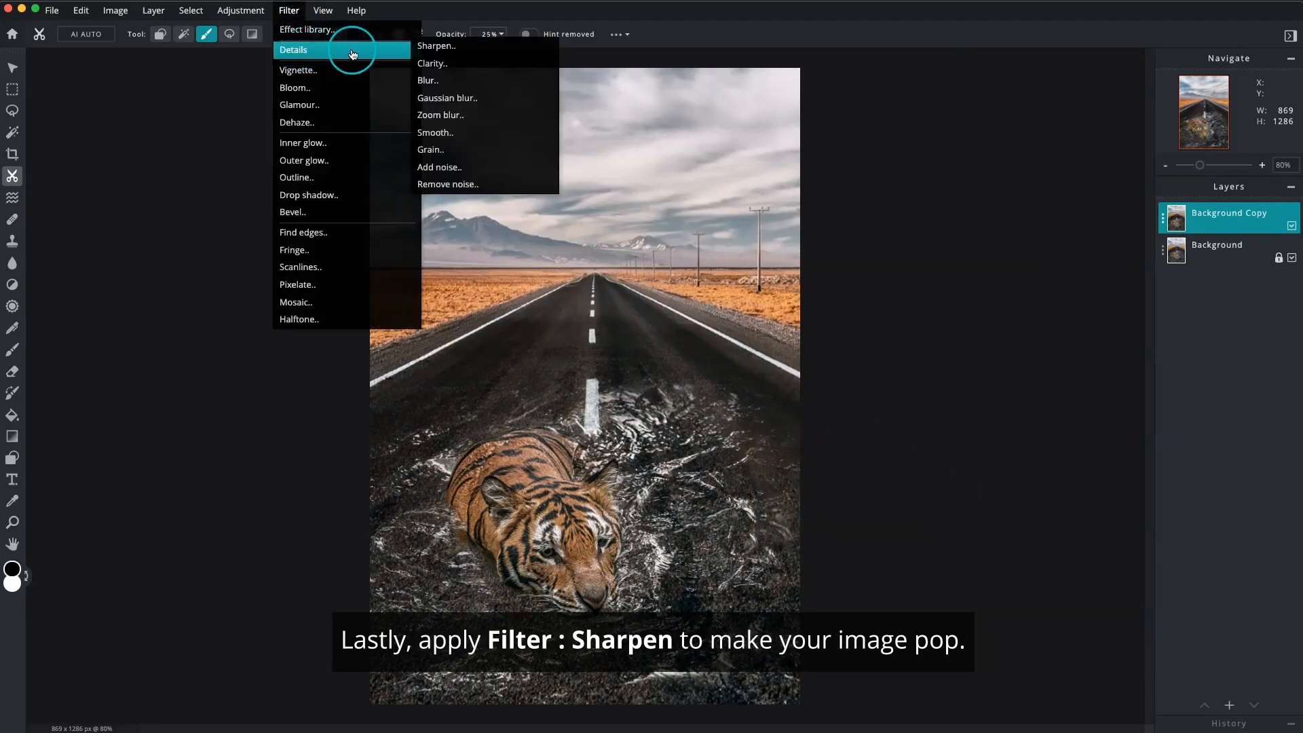
left_click(427, 47)
left_click_drag(781, 387, 850, 398)
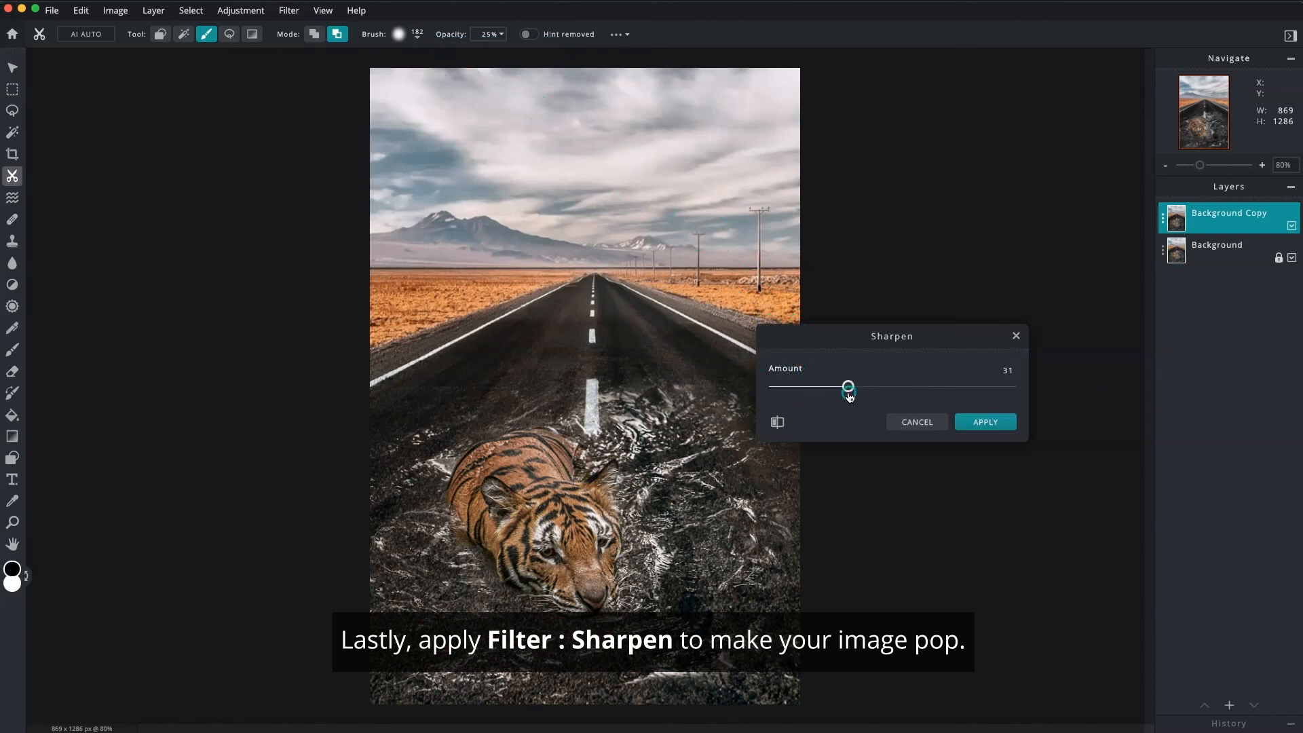
left_click(964, 422)
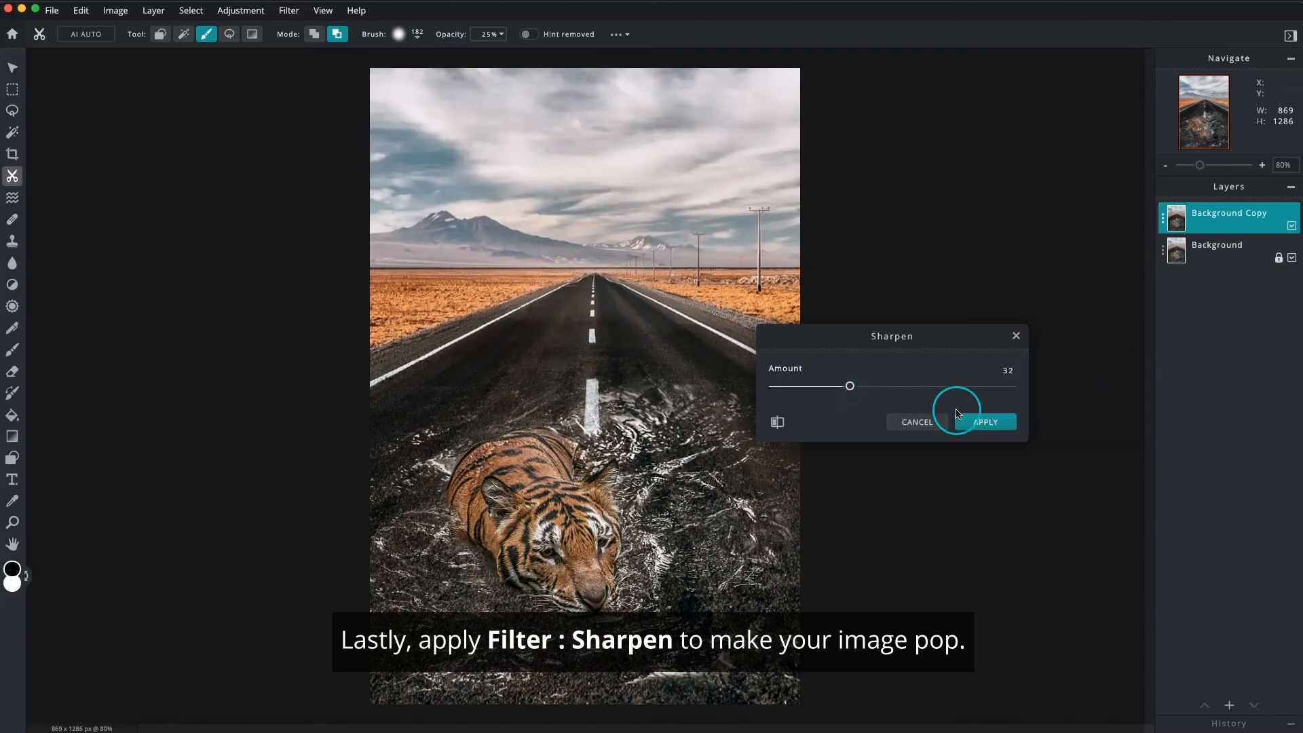